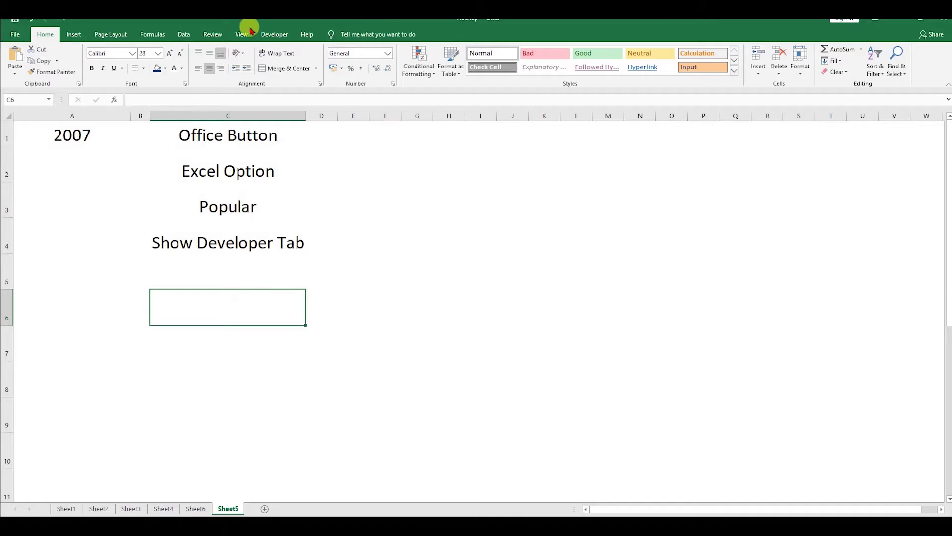
- Show the Developer commands, then select H2 and the Office Button note in C1 on Sheet5
click(268, 39)
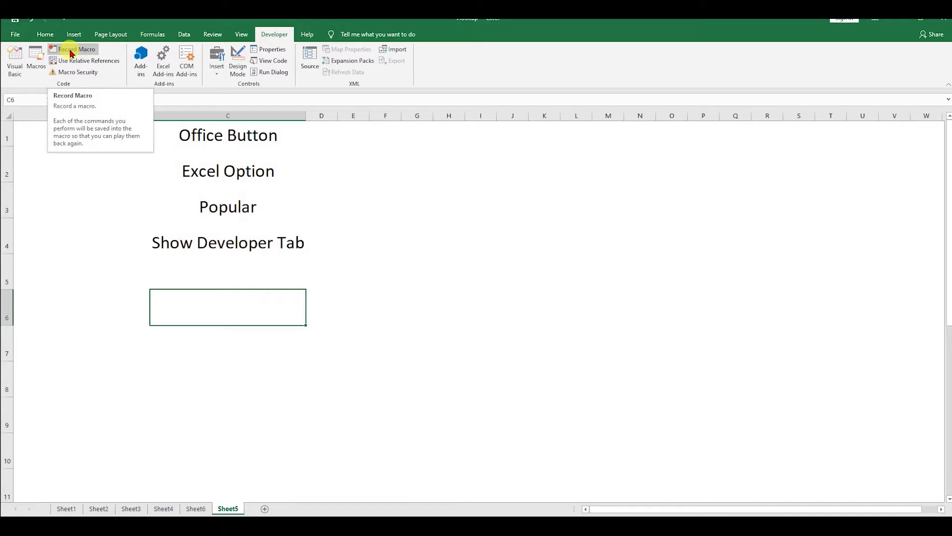
click(438, 159)
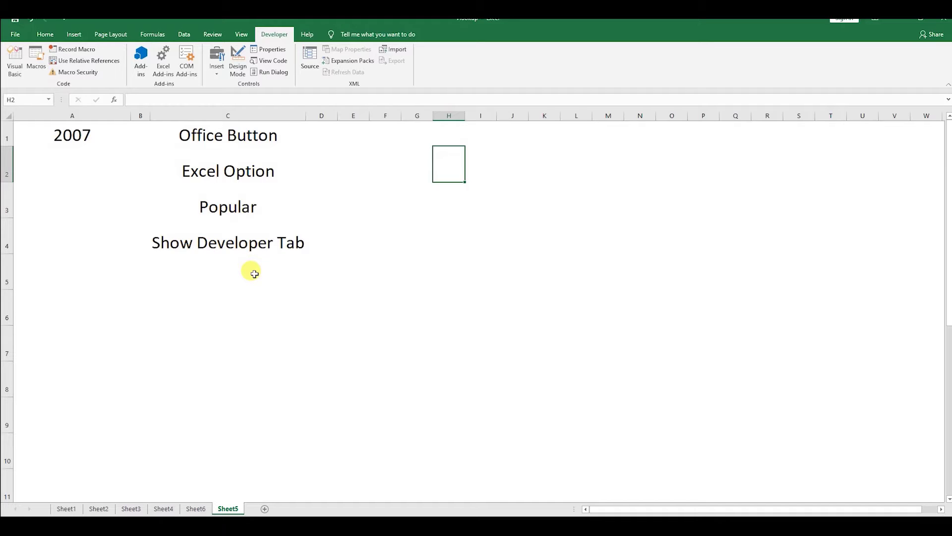
click(240, 139)
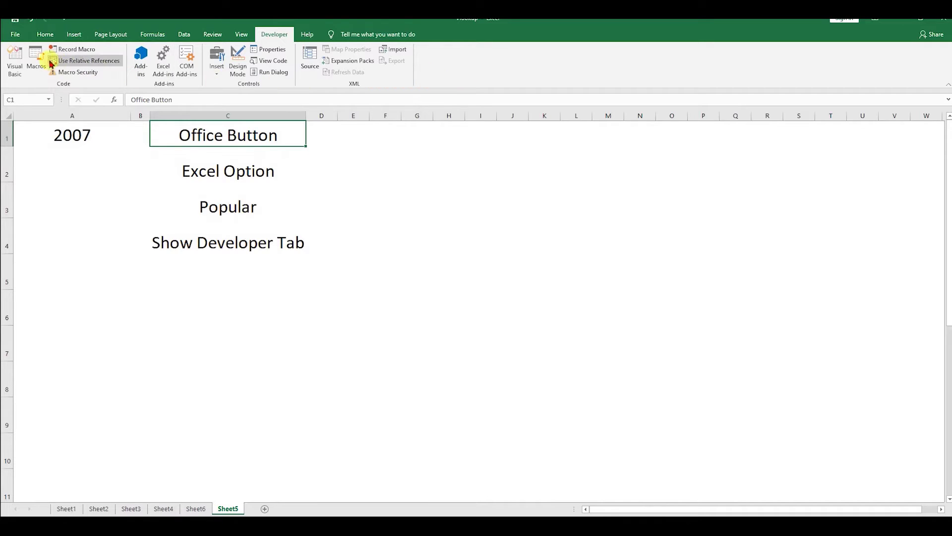
- Tick Developer under Main Tabs in Customize the Ribbon and confirm the ribbon changes
click(74, 34)
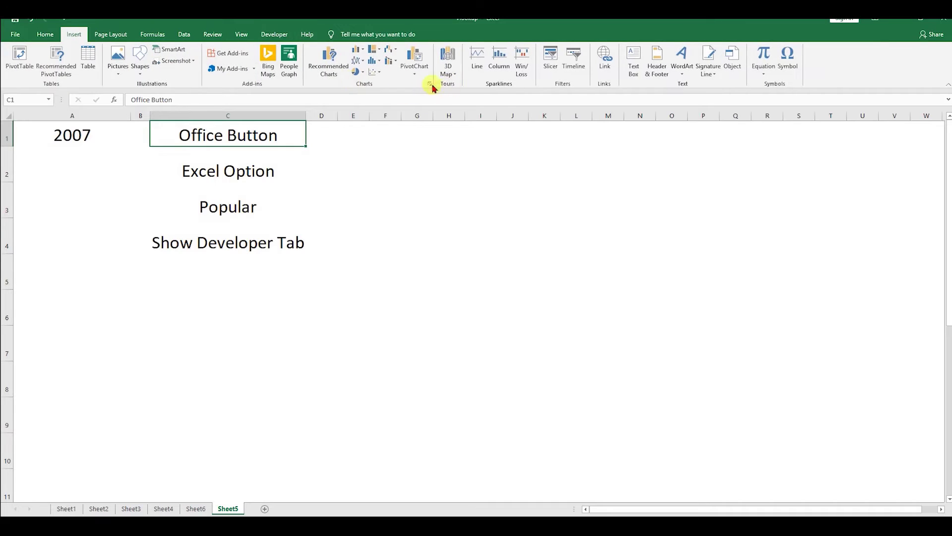
right_click(408, 85)
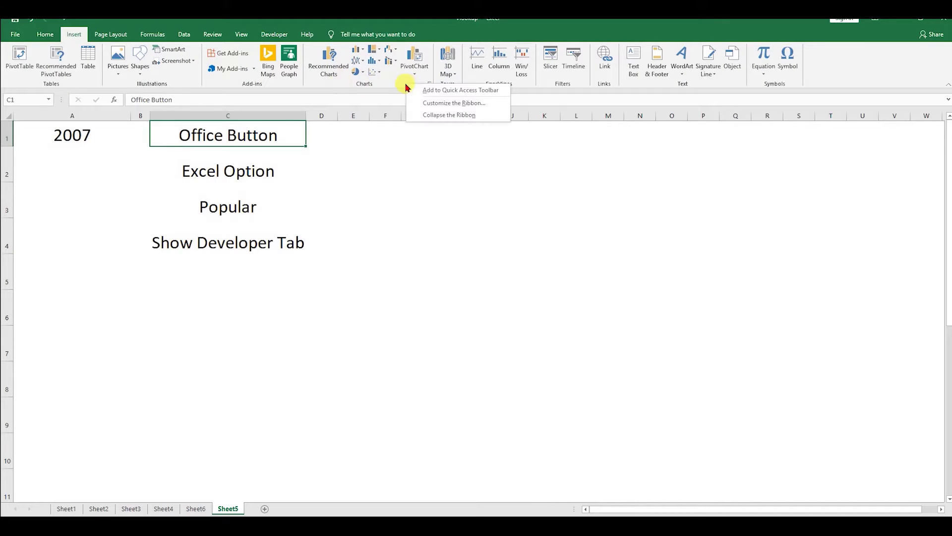
click(430, 105)
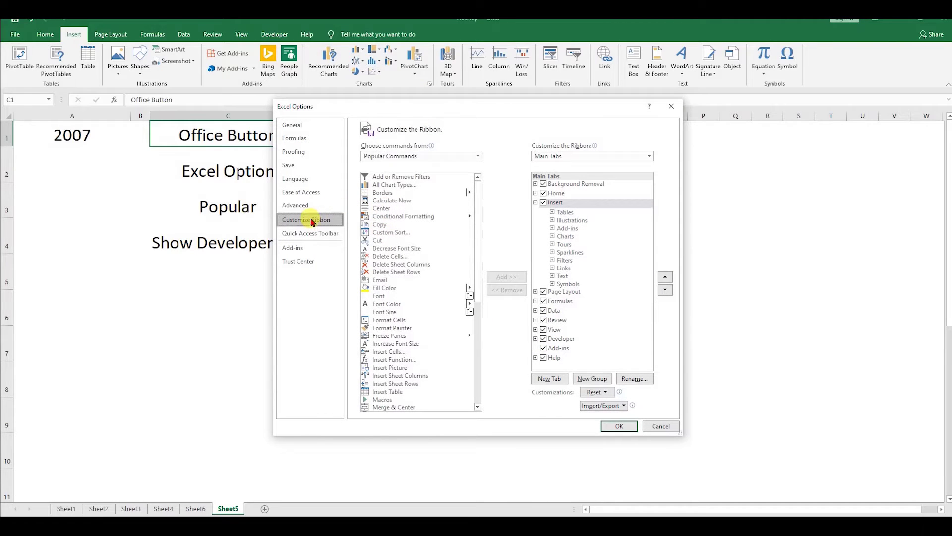
click(544, 339)
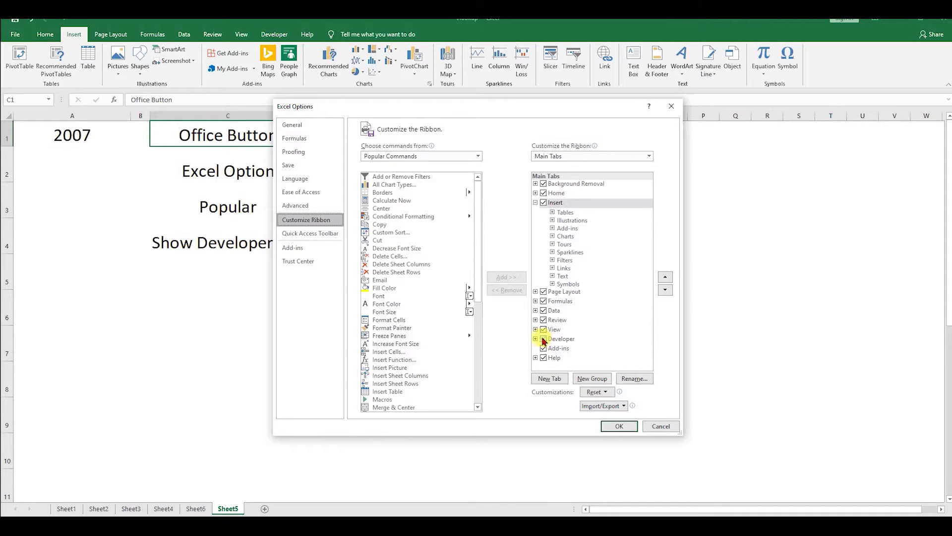
click(616, 425)
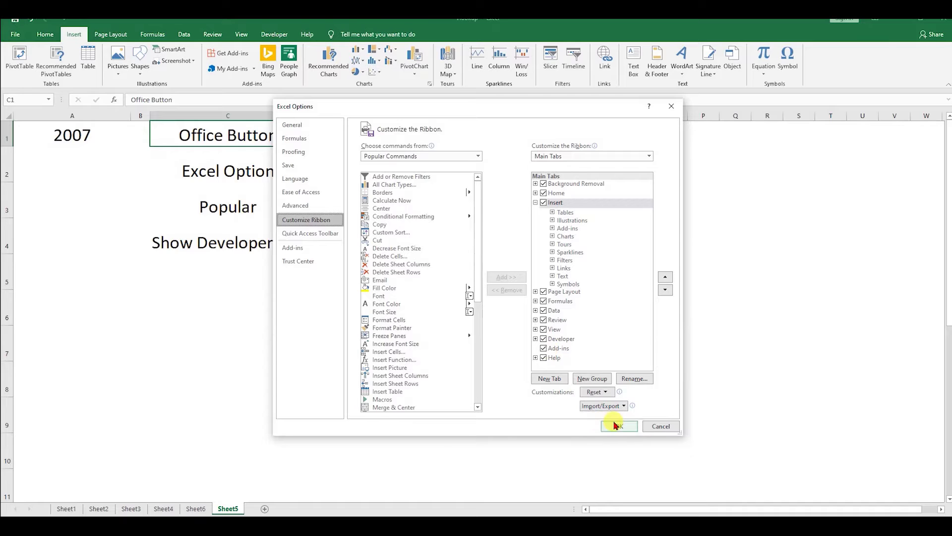
click(272, 34)
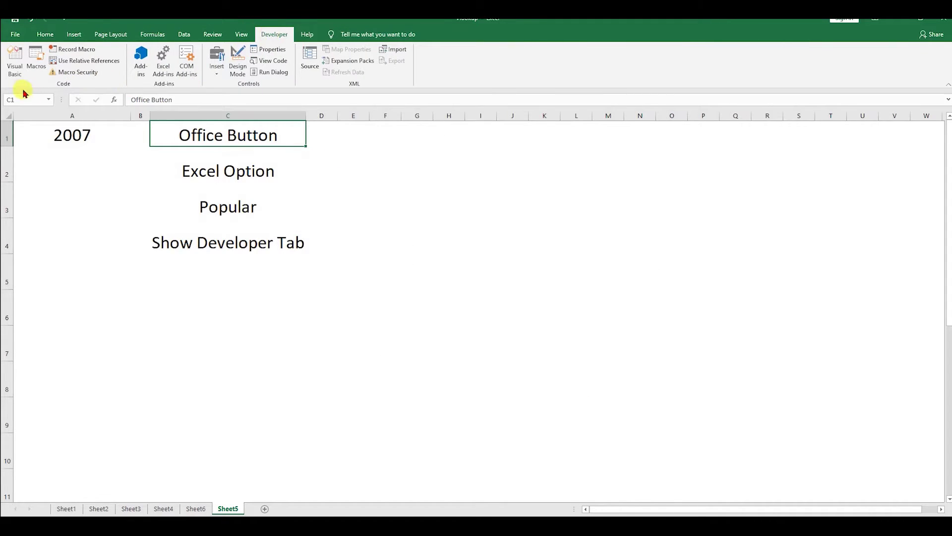
click(19, 71)
- Go to Sheet6 with the unformatted Text and Year movie list
click(194, 509)
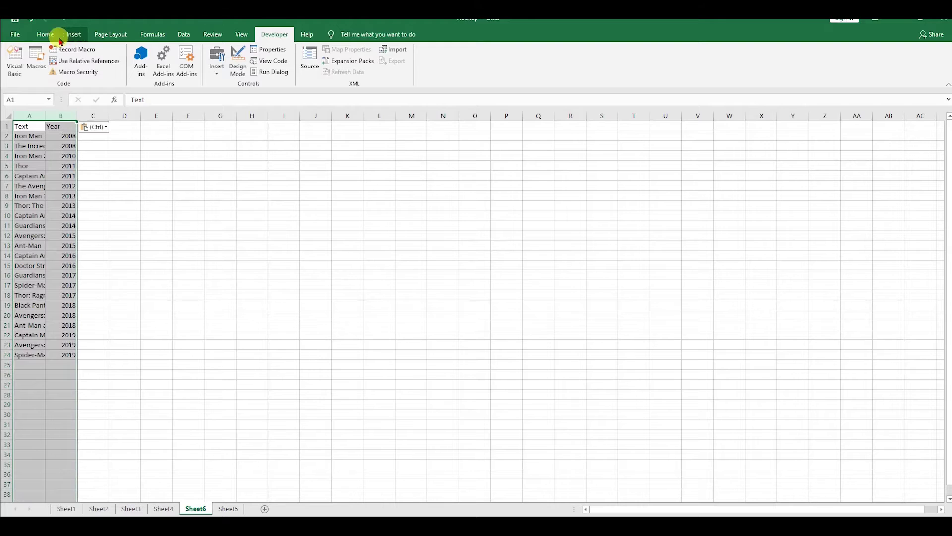
- Record a new macro named Format_Cells in This Workbook, described as 'formatting the content'
click(74, 50)
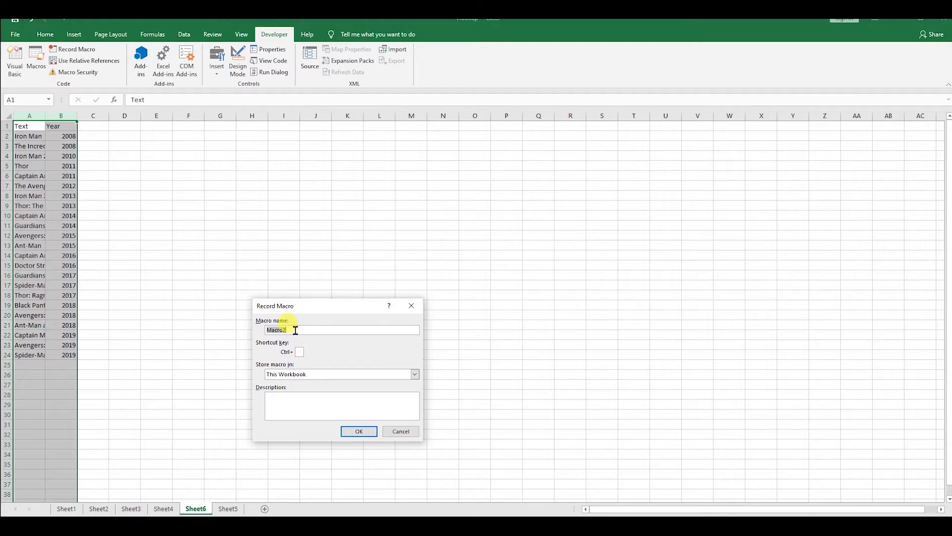
key(BackSpace)
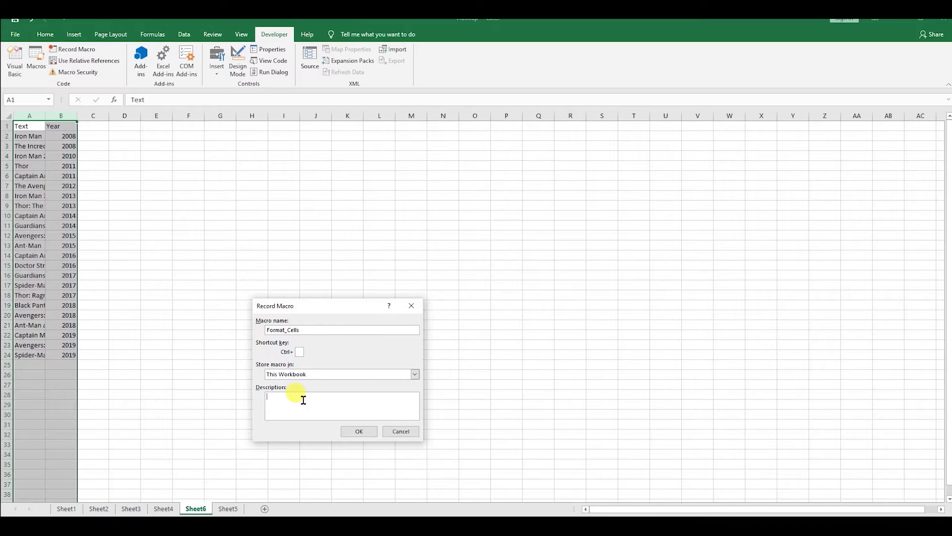
click(355, 374)
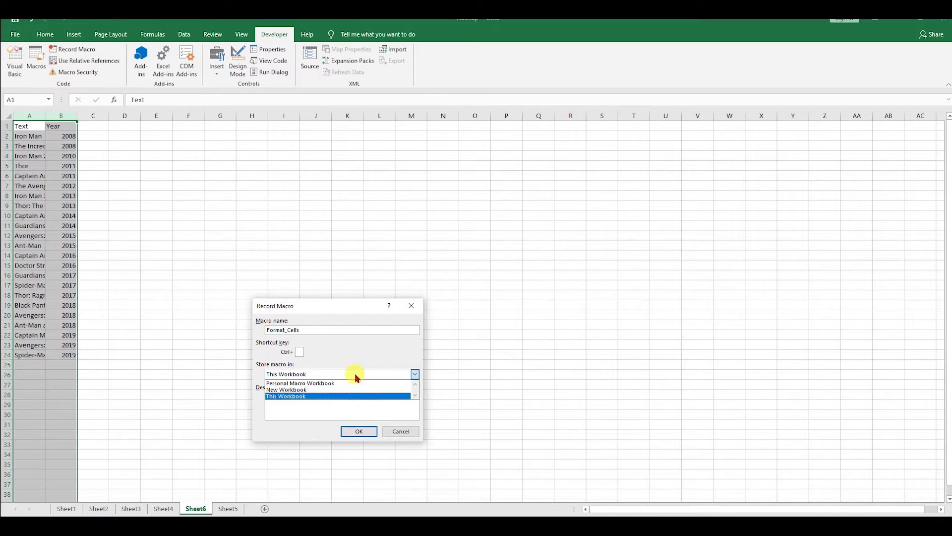
click(319, 396)
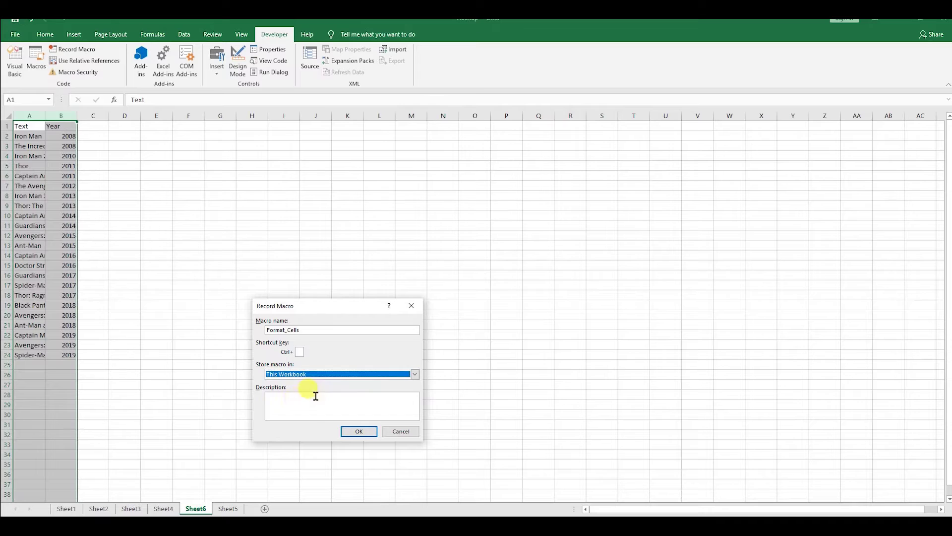
click(337, 376)
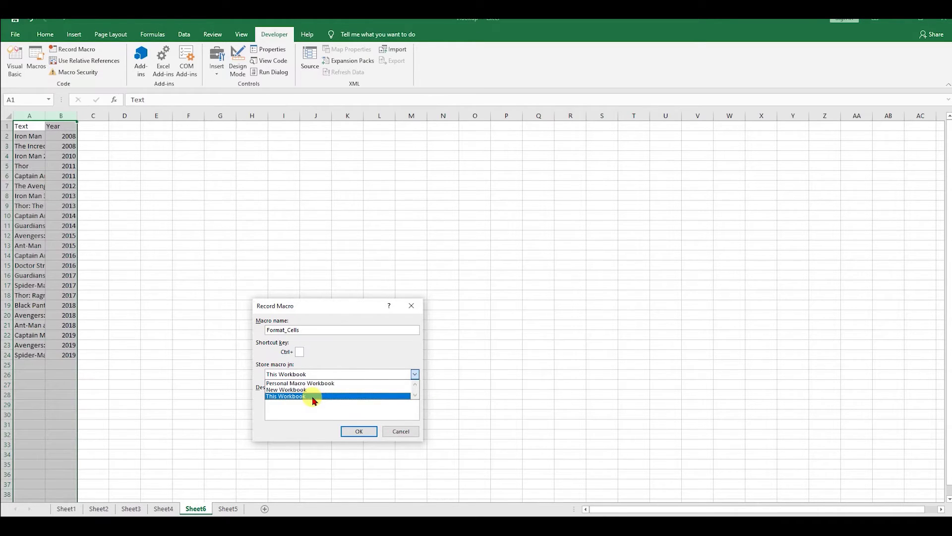
click(299, 411)
text(formatting the)
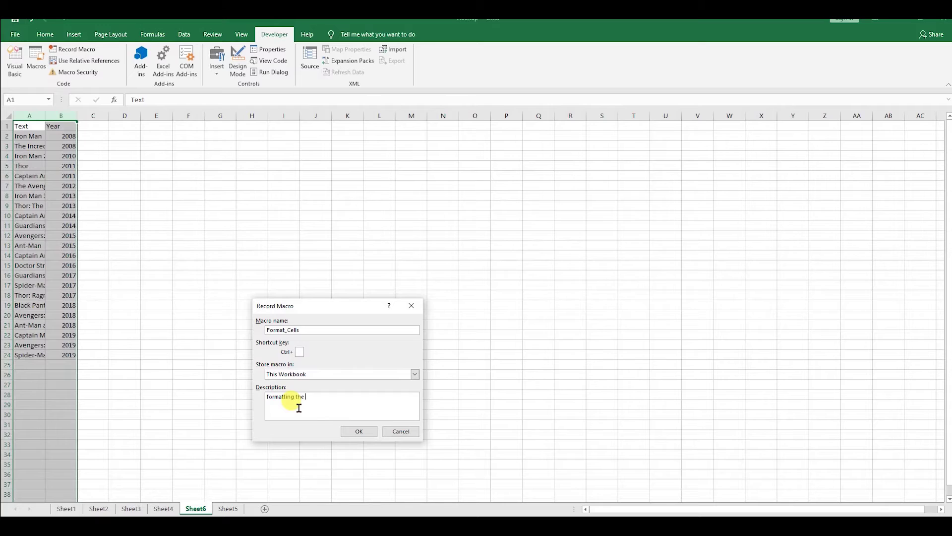
text(content)
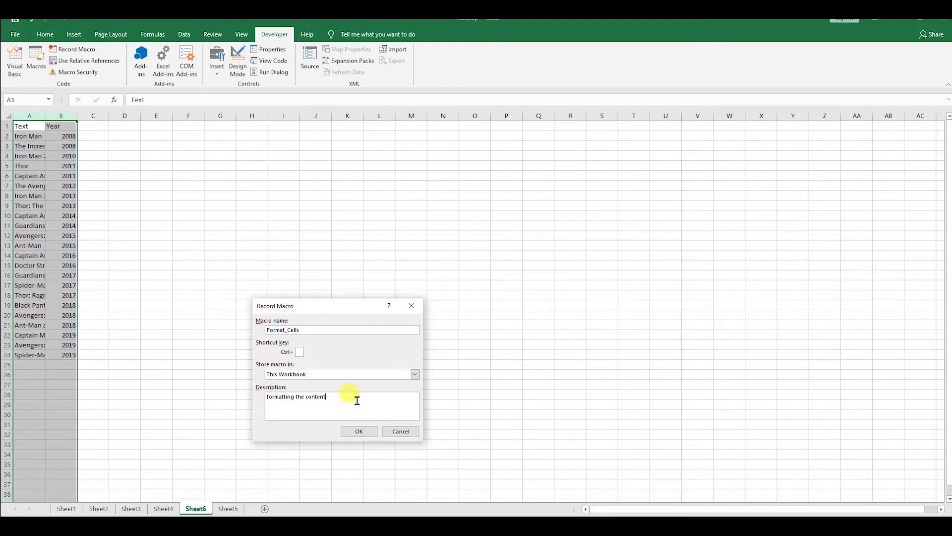
click(353, 432)
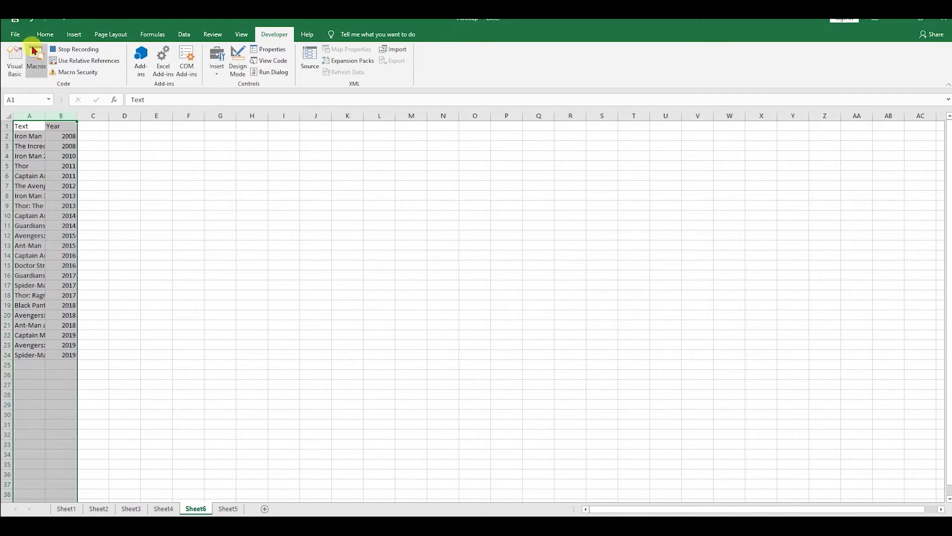
- Widen column A and set the Text and Year headers to font size 16
click(49, 148)
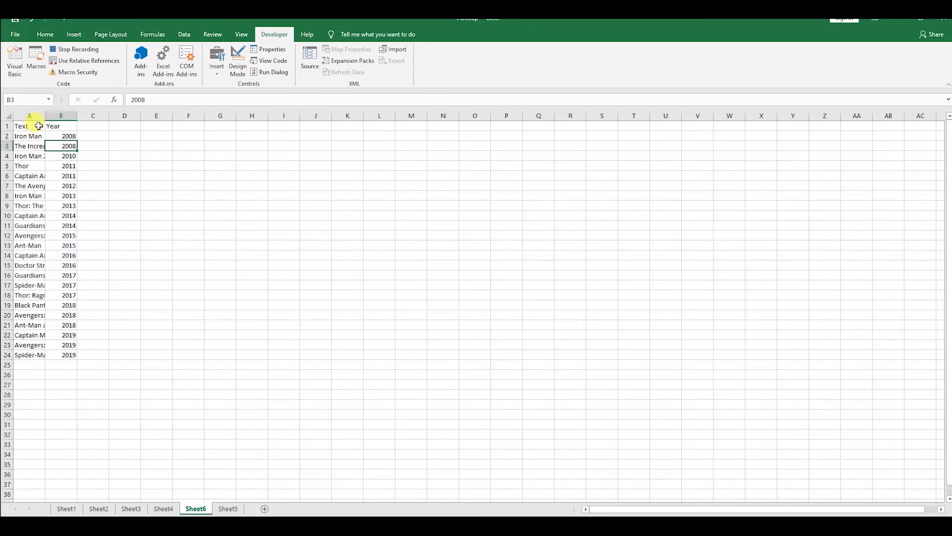
drag(45, 116, 147, 115)
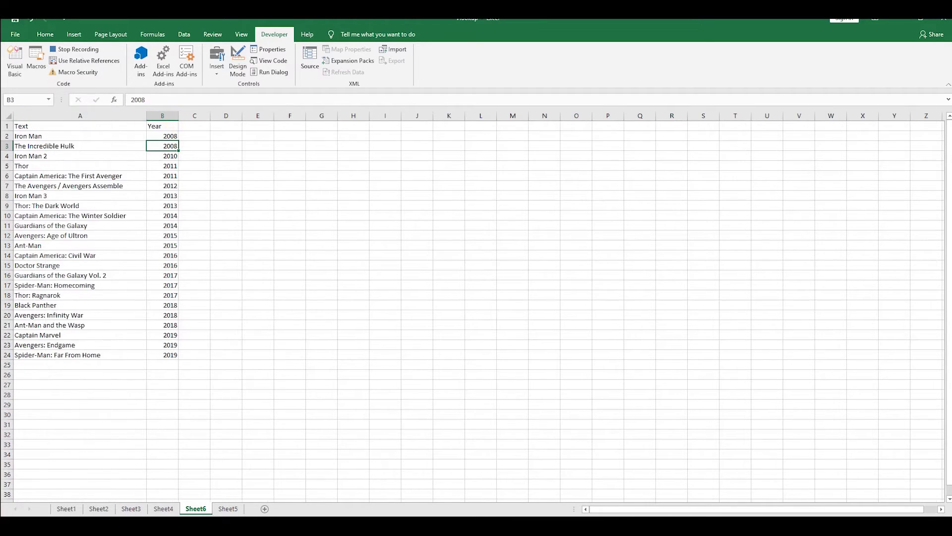
drag(38, 128, 169, 127)
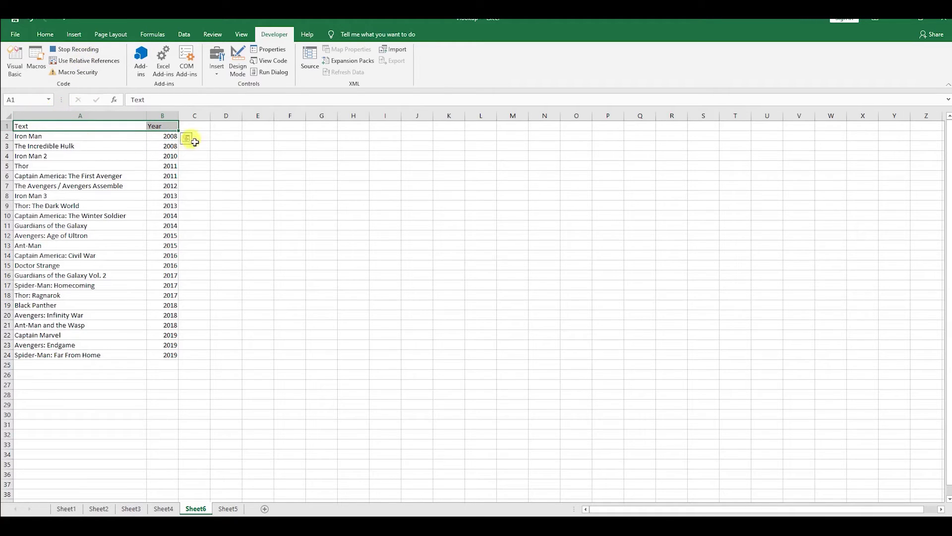
click(45, 34)
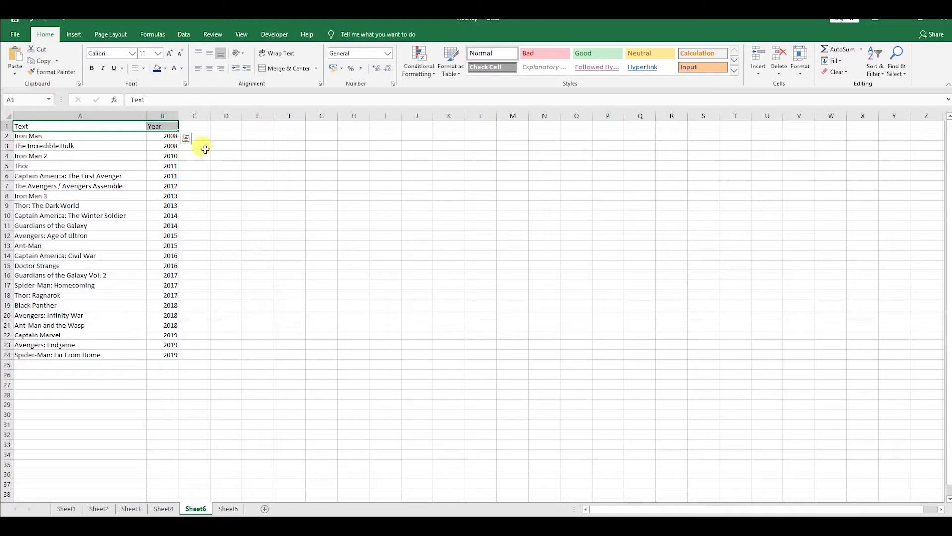
click(145, 53)
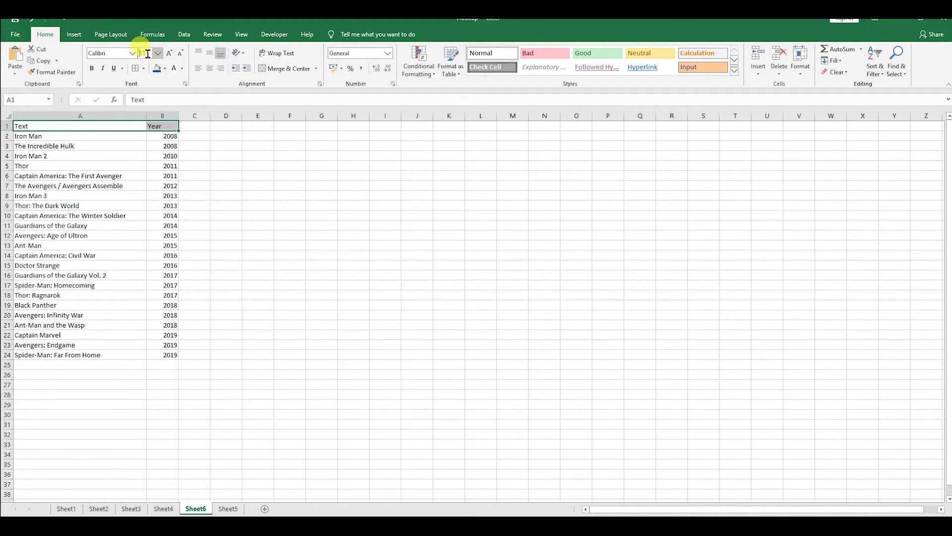
text(16)
key(Return)
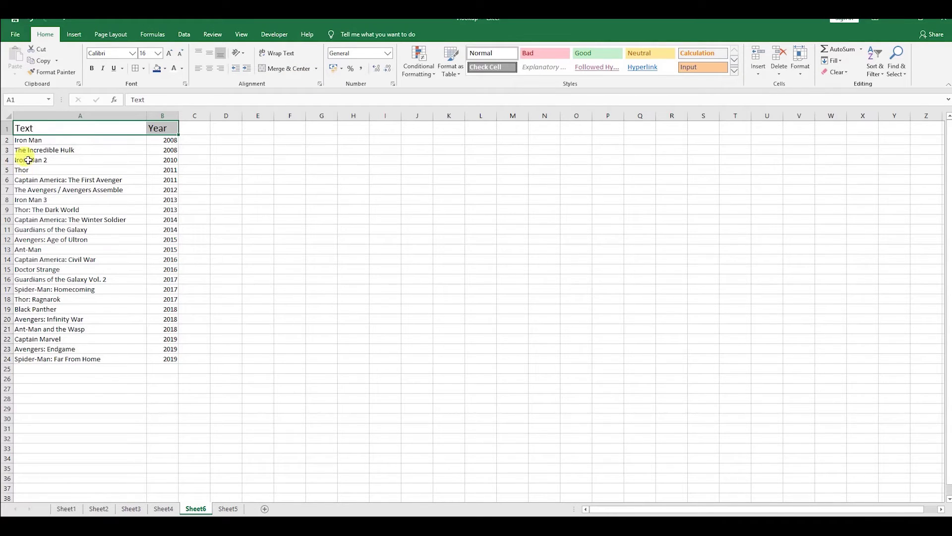
- Set the movie list A2:B24 to font size 14 and widen column A for full titles
drag(63, 141, 165, 359)
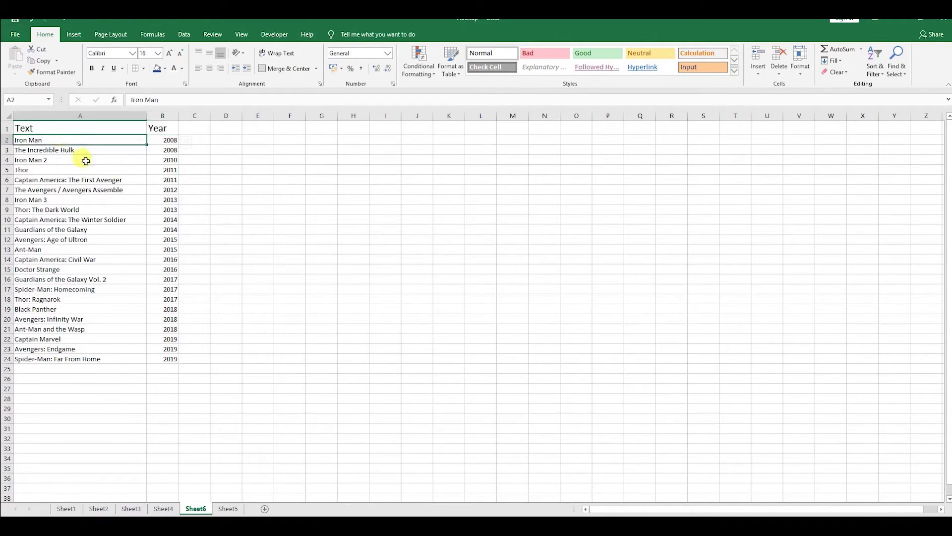
click(143, 53)
text(14)
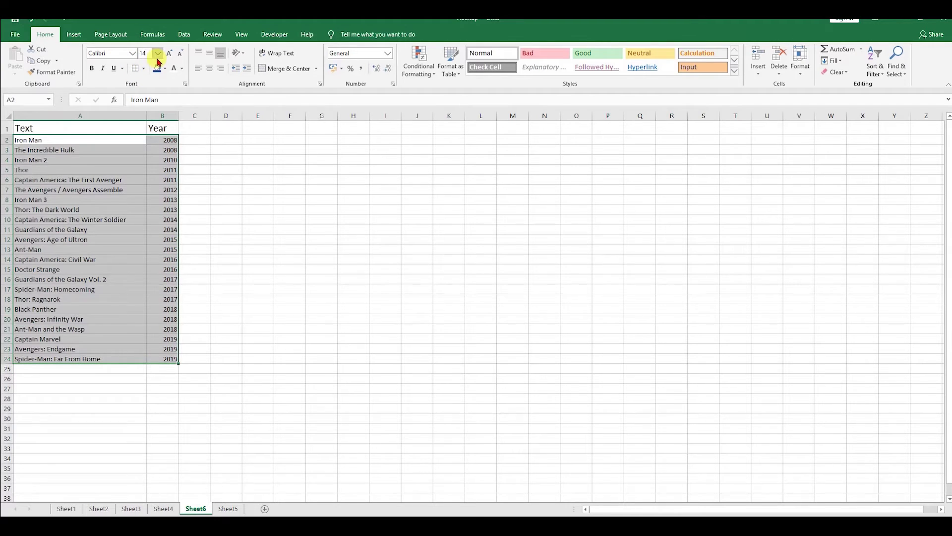
key(Return)
click(131, 154)
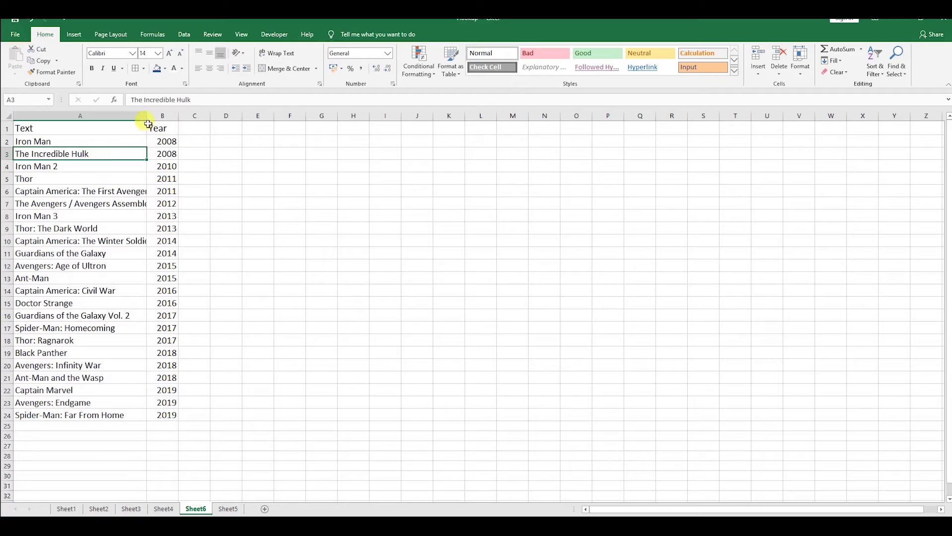
drag(147, 116, 232, 115)
- Right-align the Year header in B1 and widen column D
click(211, 129)
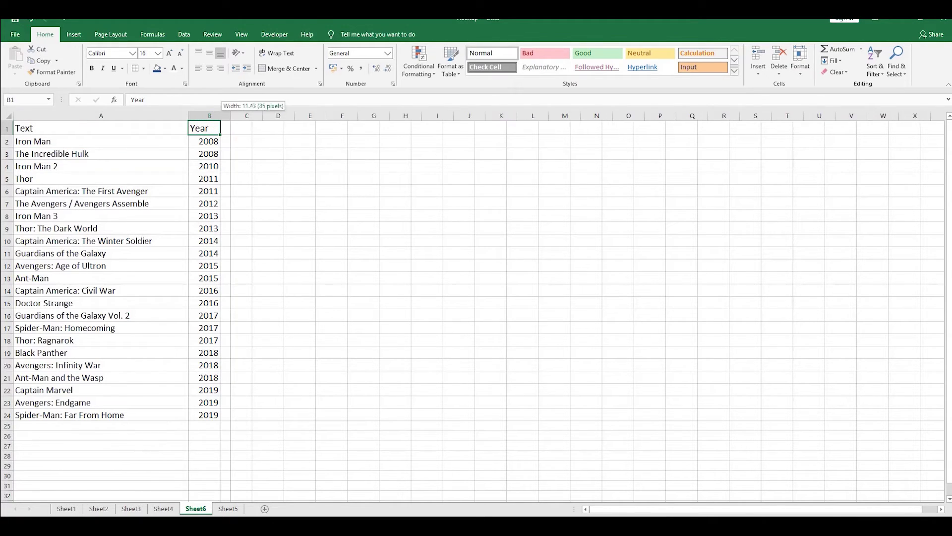
click(221, 70)
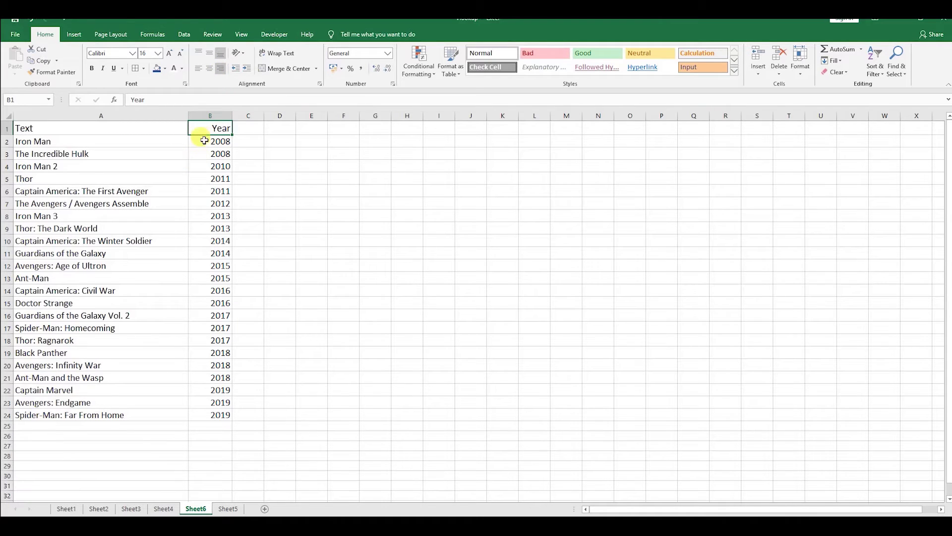
mouse_move(35, 130)
mouse_down()
mouse_move(236, 120)
mouse_move(225, 122)
mouse_up()
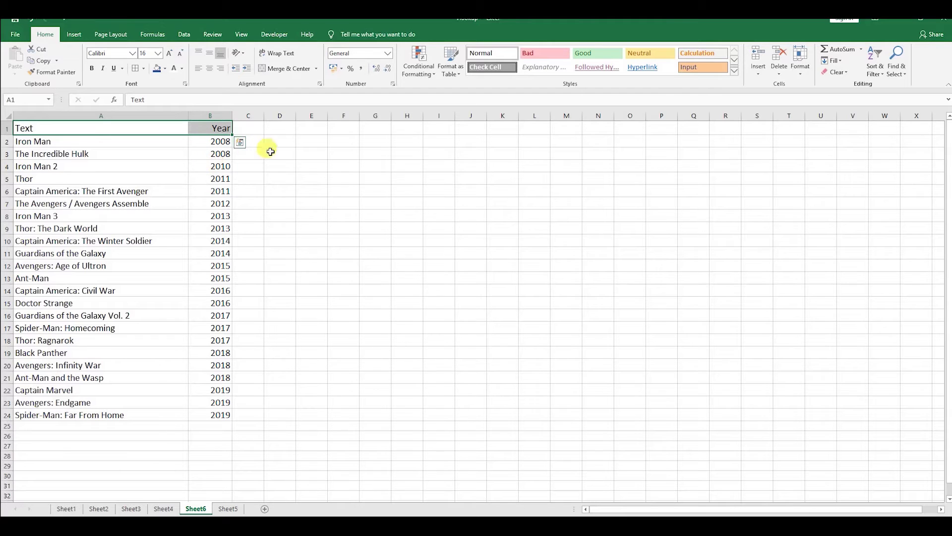
drag(296, 116, 396, 116)
click(325, 156)
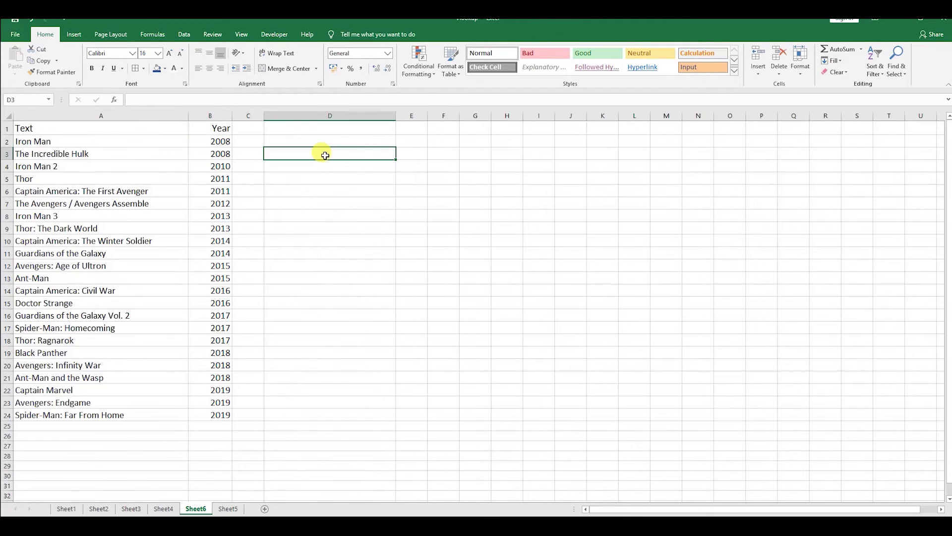
- Enter test values 111 and sss in D3, then clear all of column D
text(111)
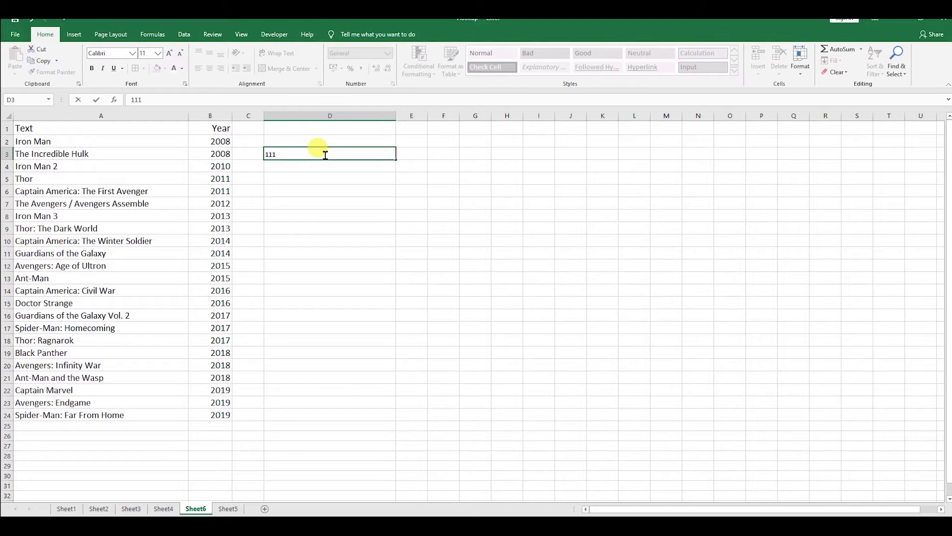
key(Return)
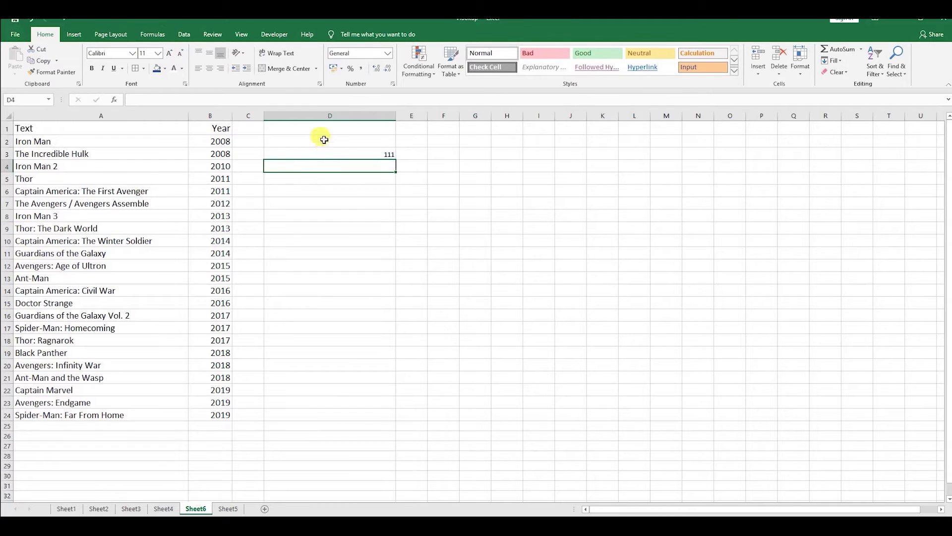
drag(323, 140, 332, 264)
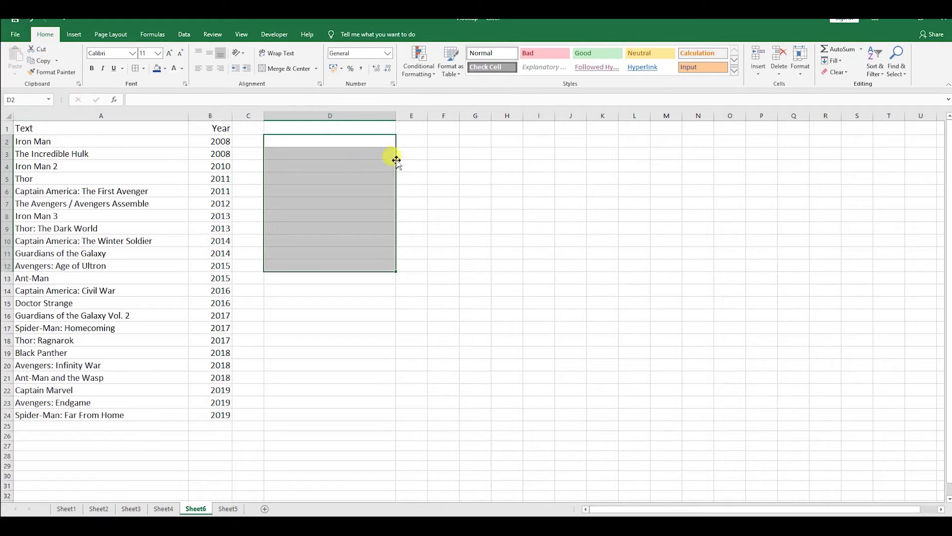
click(345, 158)
text(sss)
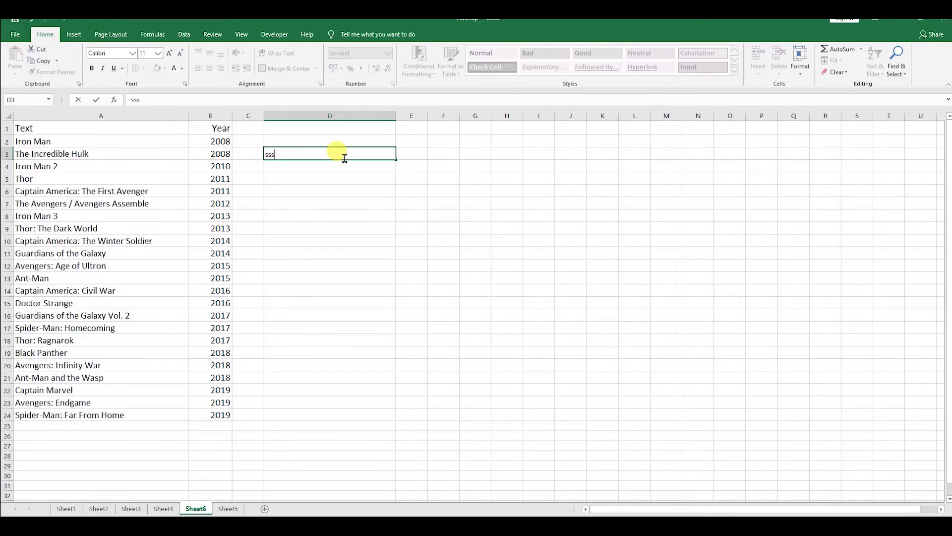
key(Return)
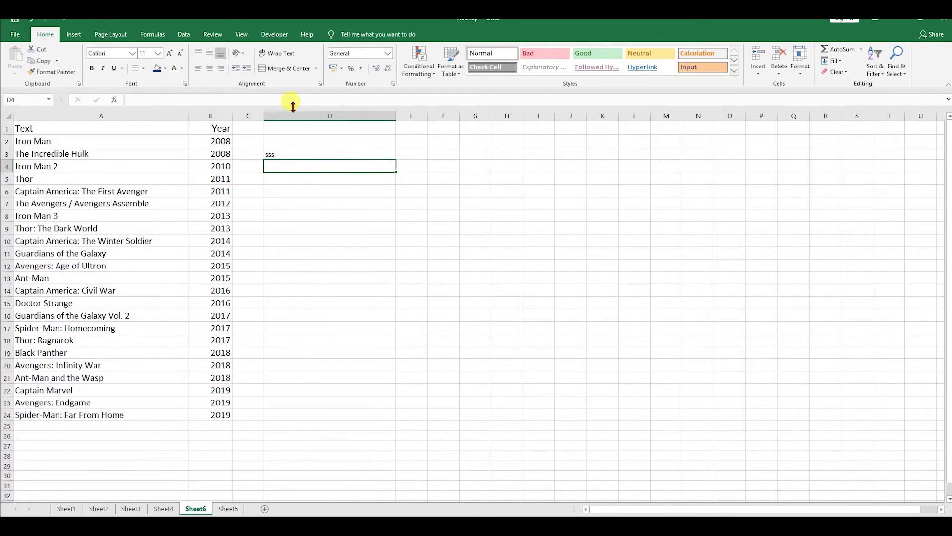
click(297, 115)
key(Delete)
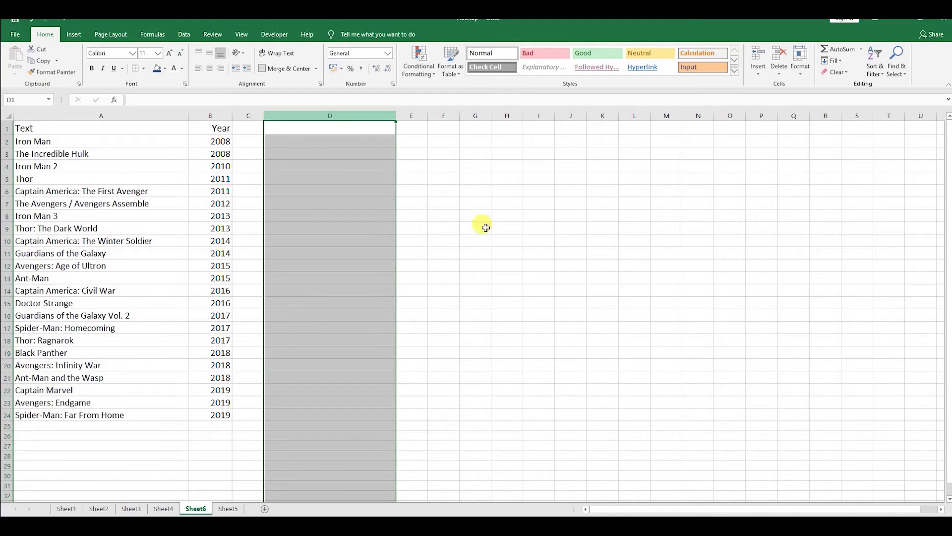
- Select the header cells A1:B1 and bring up the fill colour choices
click(243, 191)
drag(43, 134, 204, 127)
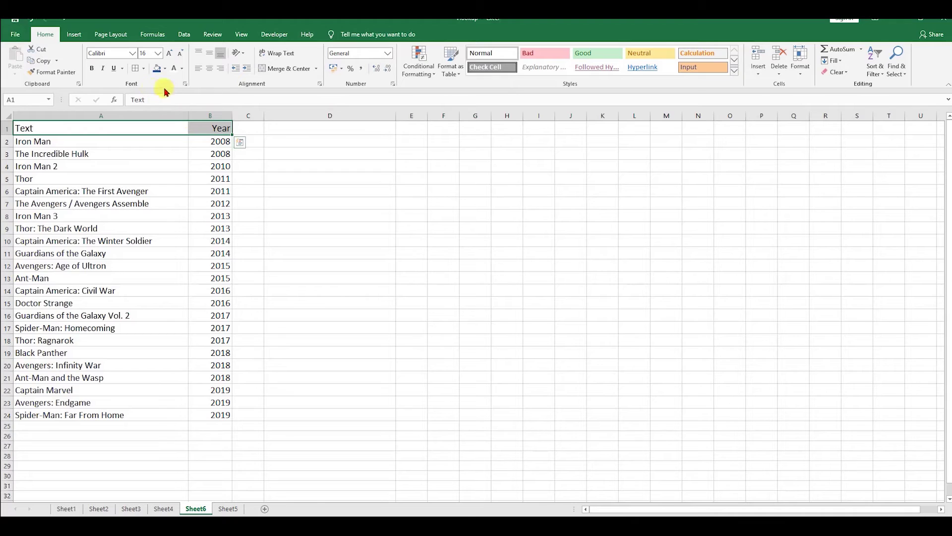
click(165, 68)
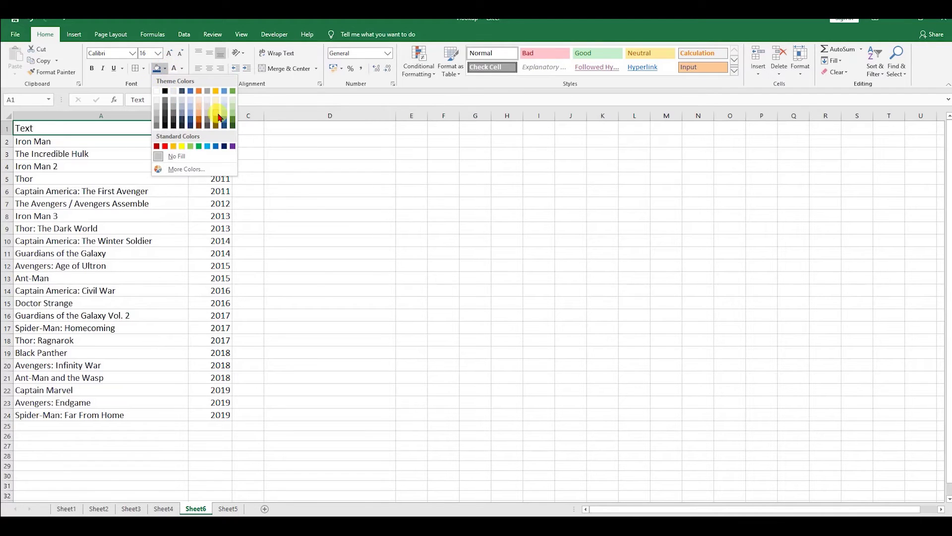
- Fill the header A1:B1 dark blue with white text, then select the movie rows A2:B24
click(192, 123)
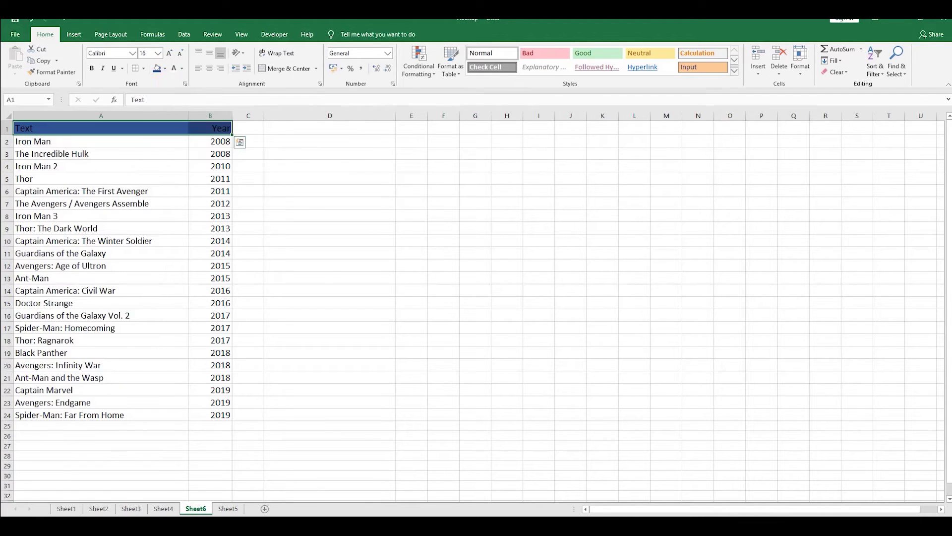
click(173, 70)
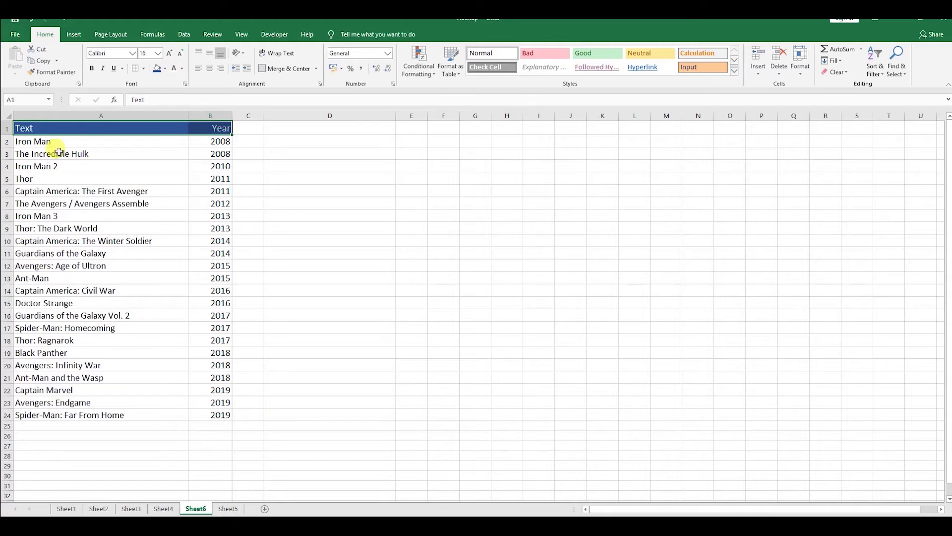
drag(53, 141, 199, 416)
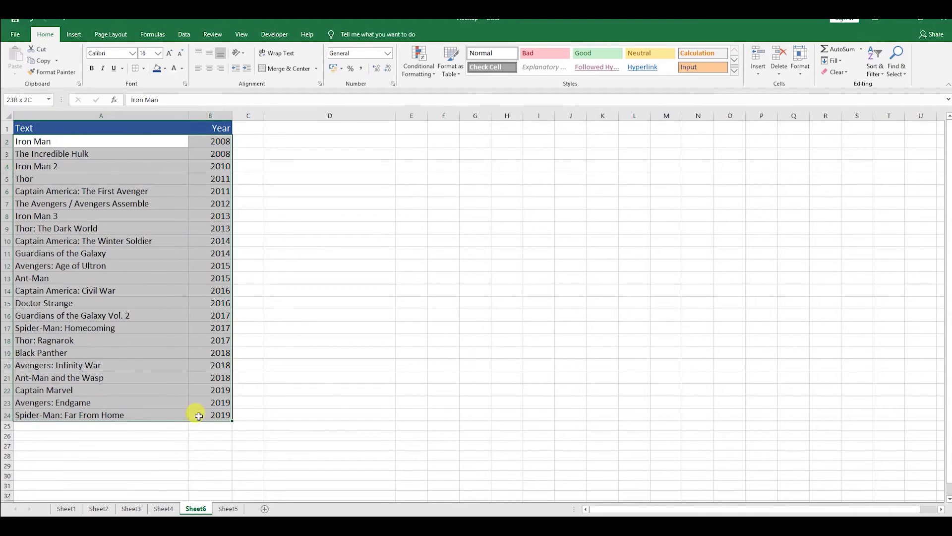
- Give the movie rows light blue outside and inside borders via More Borders
click(143, 69)
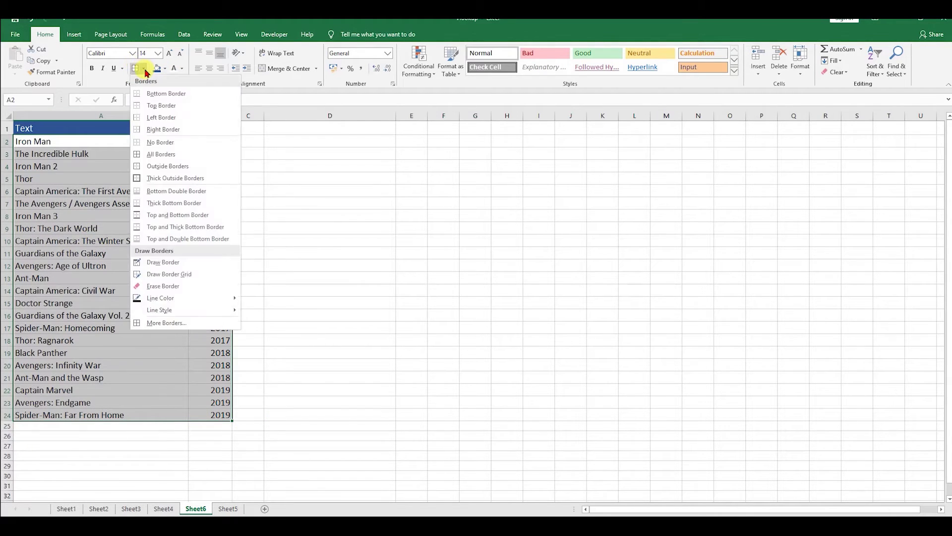
click(147, 323)
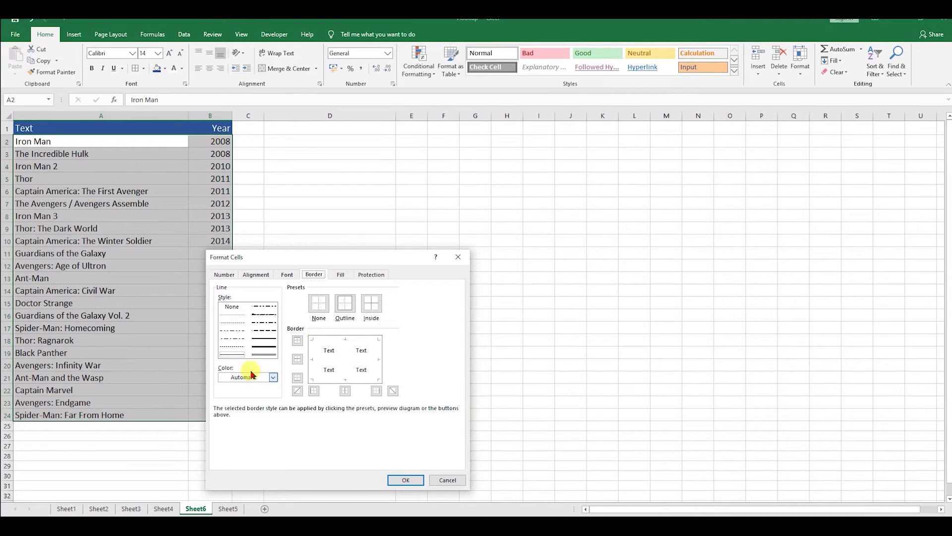
click(268, 379)
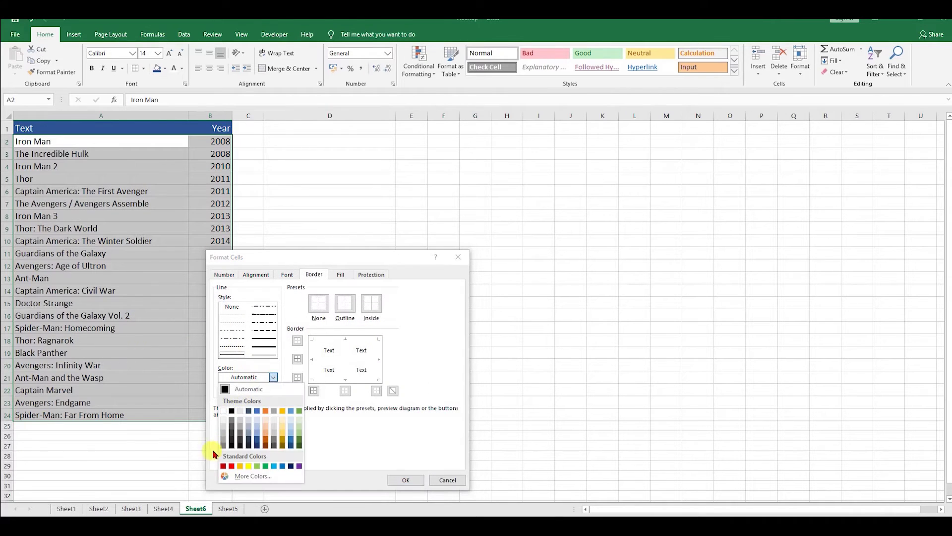
click(257, 441)
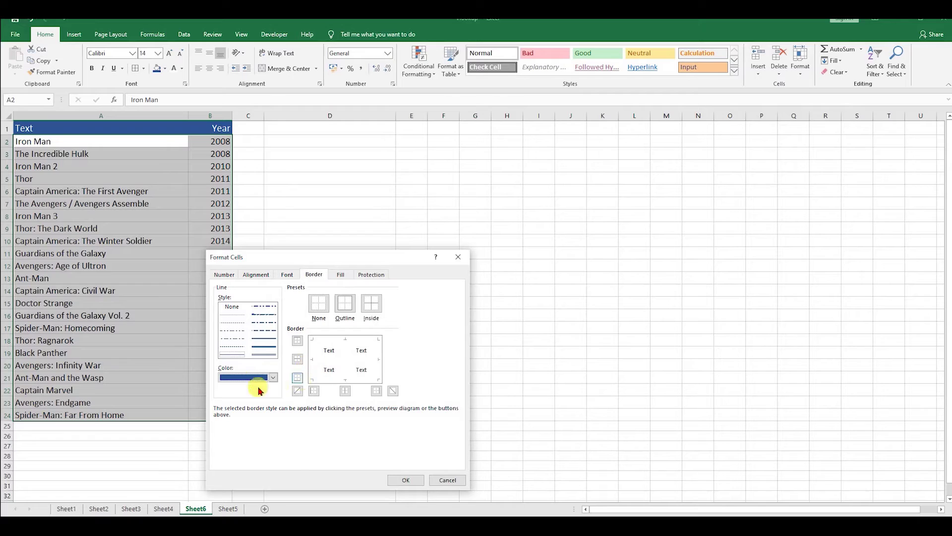
click(246, 378)
click(290, 436)
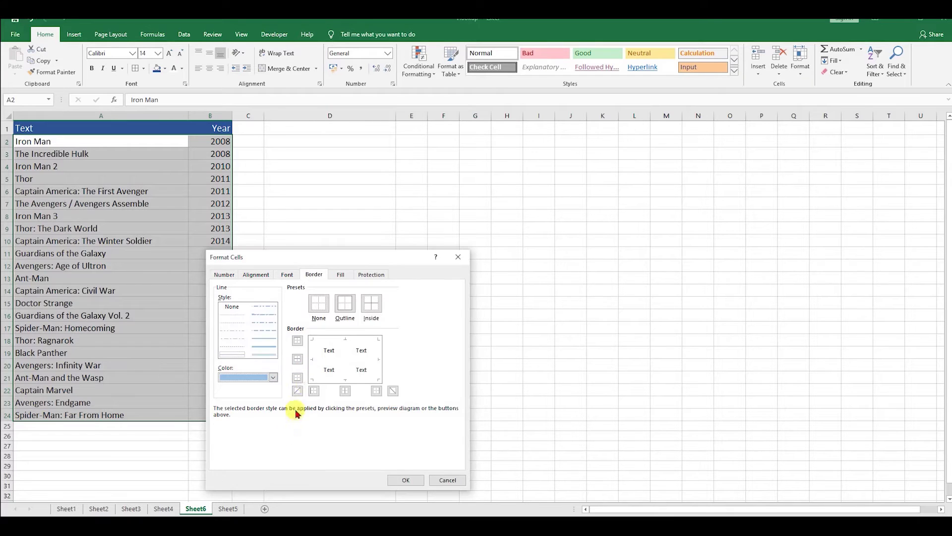
click(313, 372)
click(297, 341)
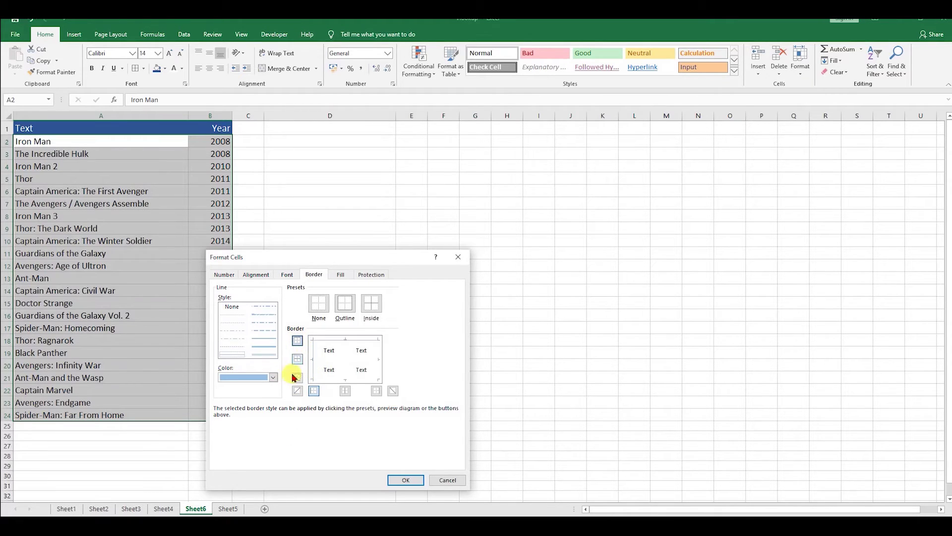
click(297, 378)
click(345, 390)
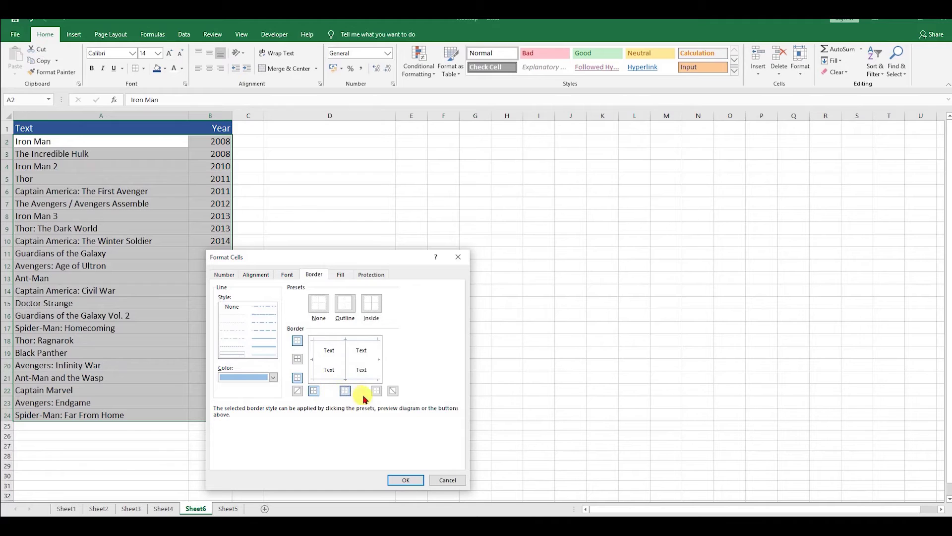
click(377, 391)
click(298, 359)
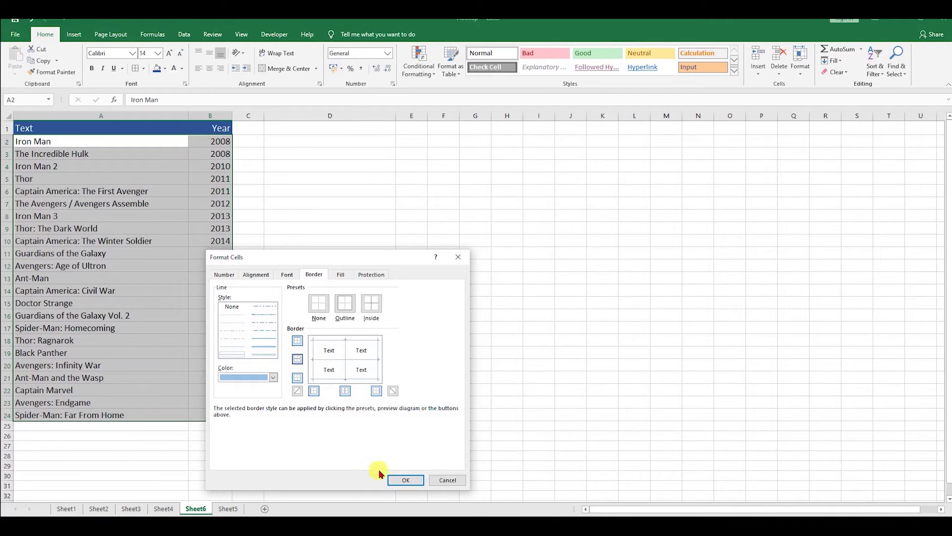
click(400, 478)
- Add white top, left, right and Text/Year dividing borders to header cells A1:B1
mouse_move(102, 130)
mouse_down()
mouse_move(195, 135)
mouse_move(193, 127)
mouse_up()
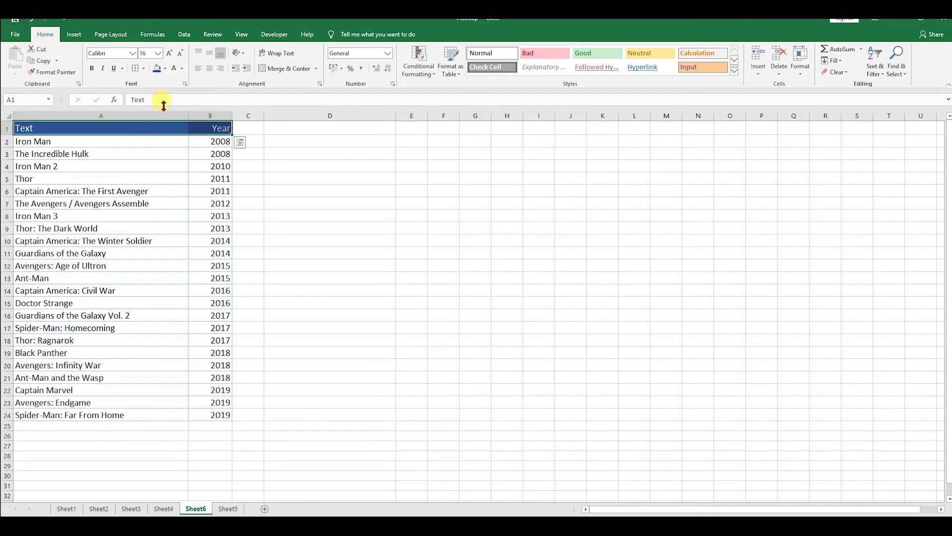
click(146, 71)
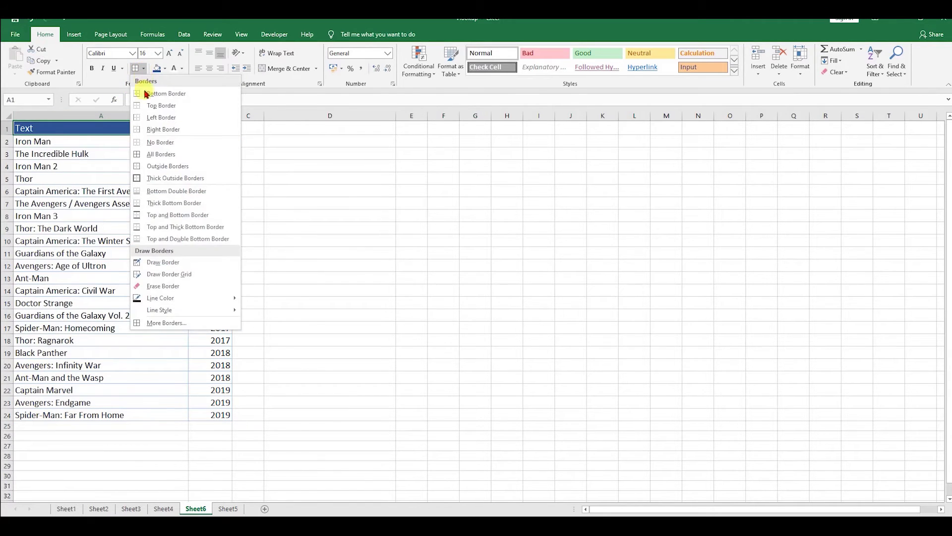
click(159, 325)
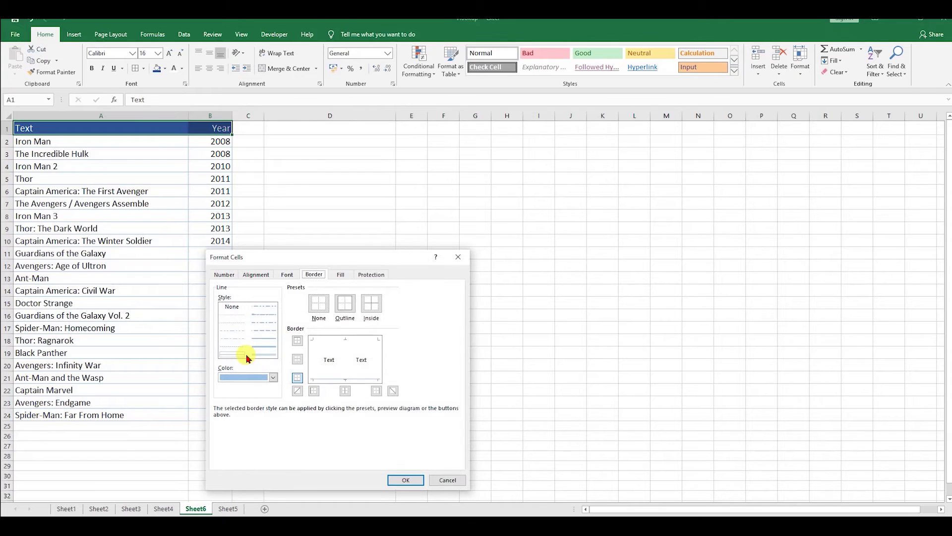
click(247, 377)
click(222, 410)
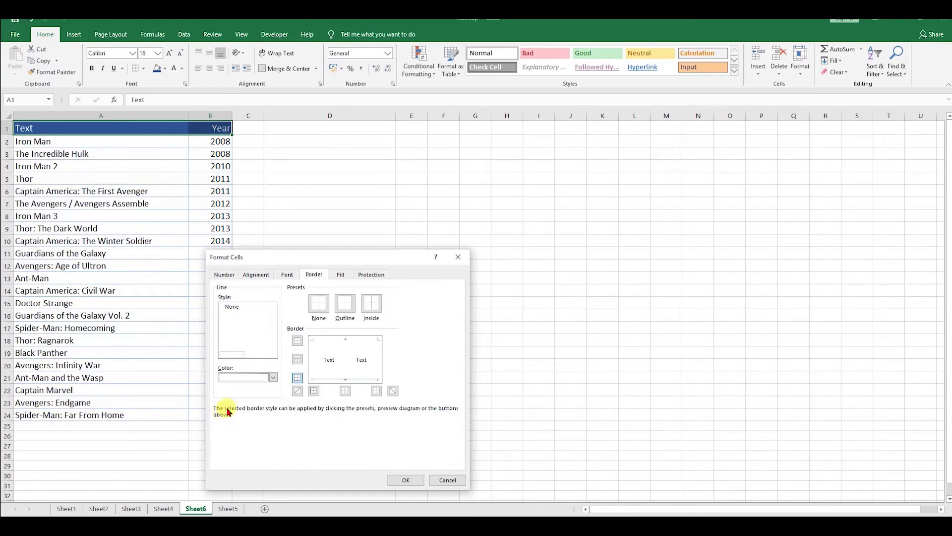
click(297, 341)
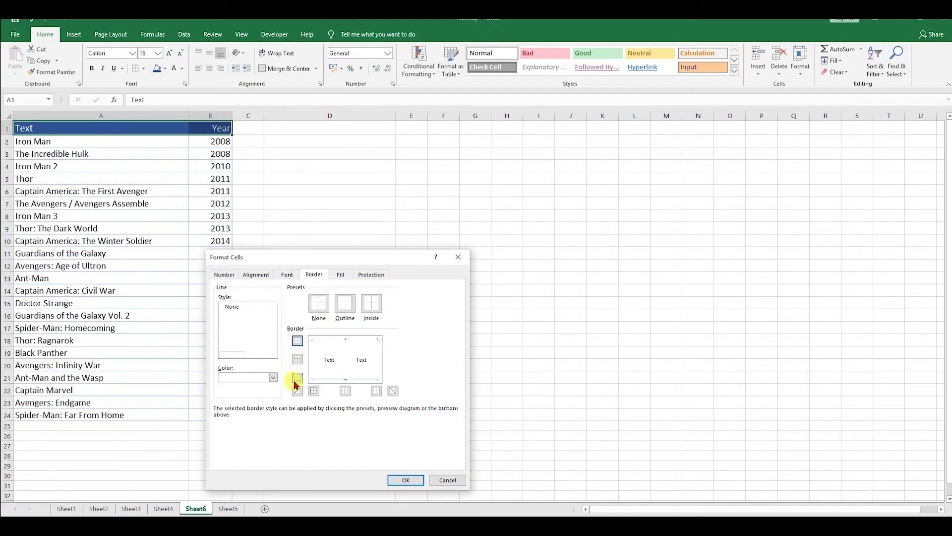
click(314, 390)
click(345, 391)
click(376, 390)
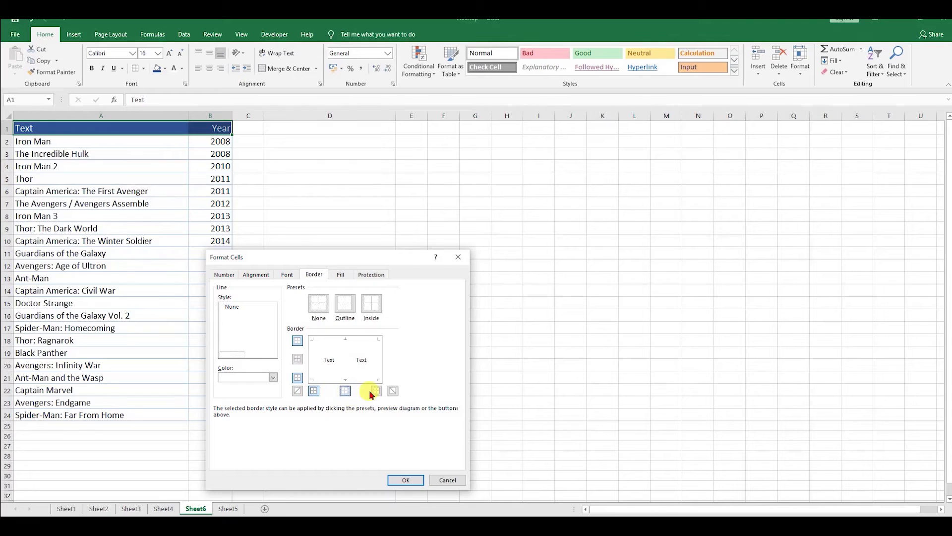
click(398, 479)
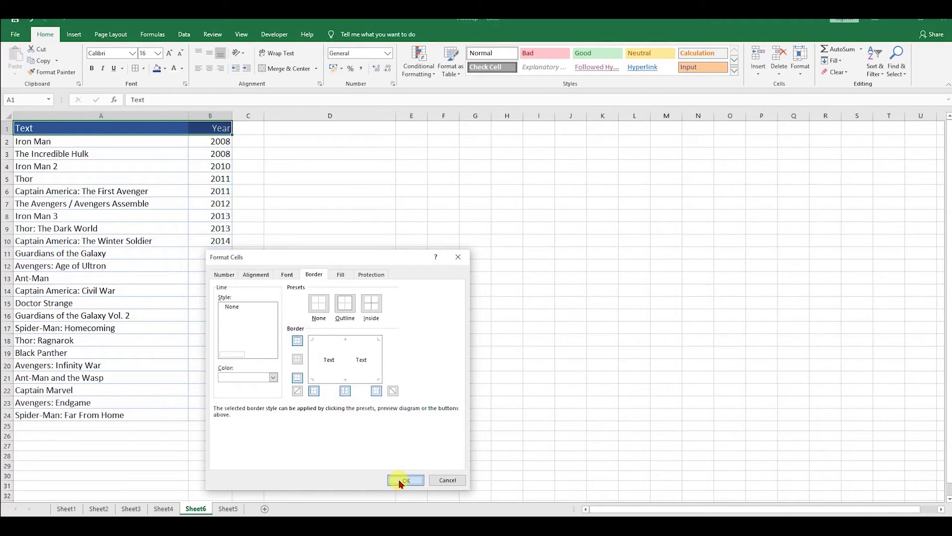
click(277, 211)
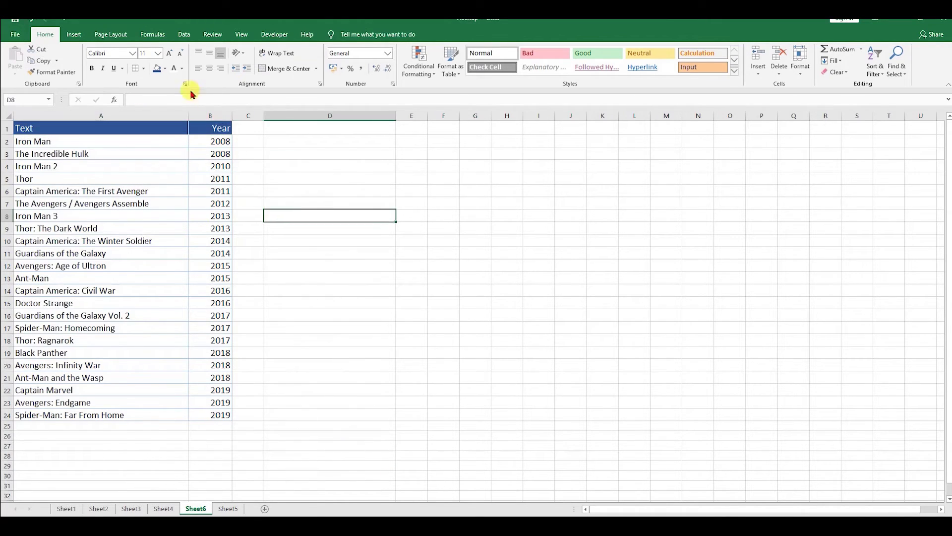
- Hide the worksheet gridlines and stop recording the Format_Cells macro
click(235, 36)
click(116, 69)
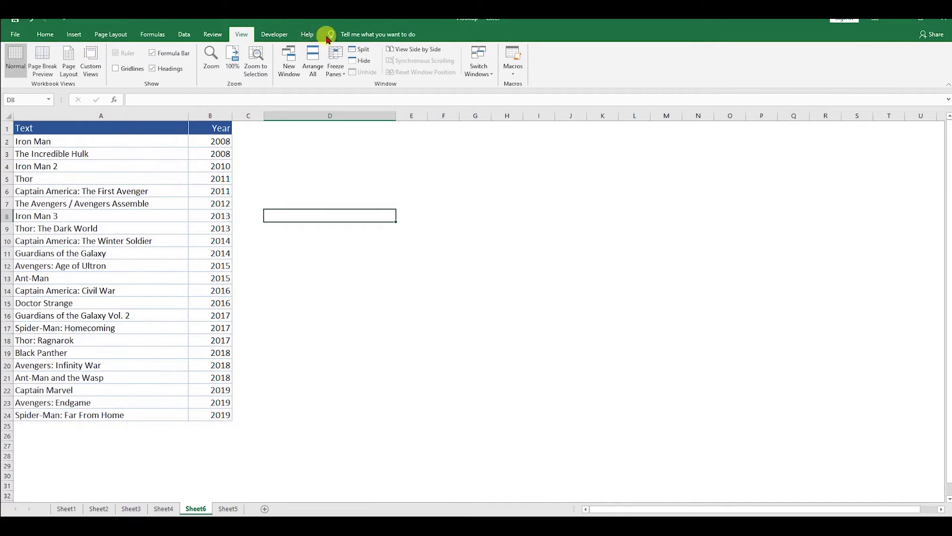
click(281, 35)
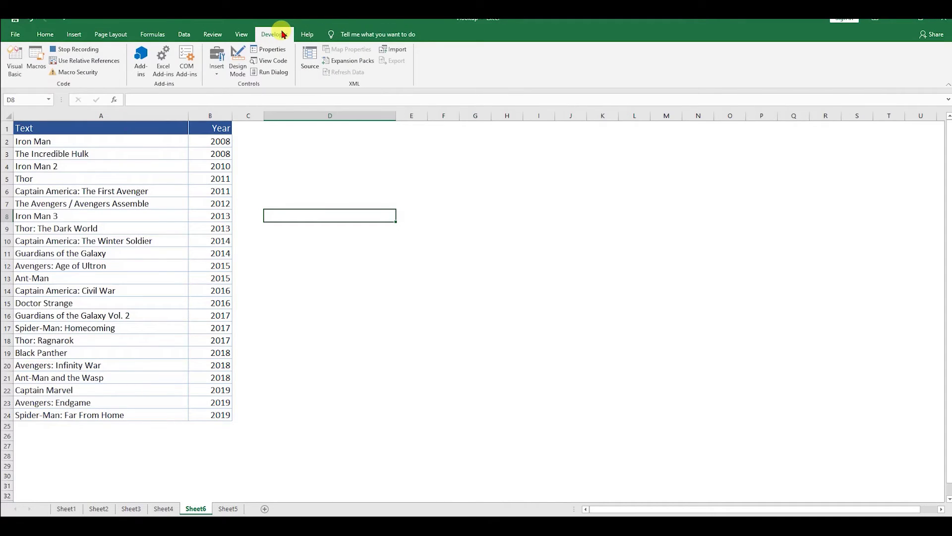
click(79, 53)
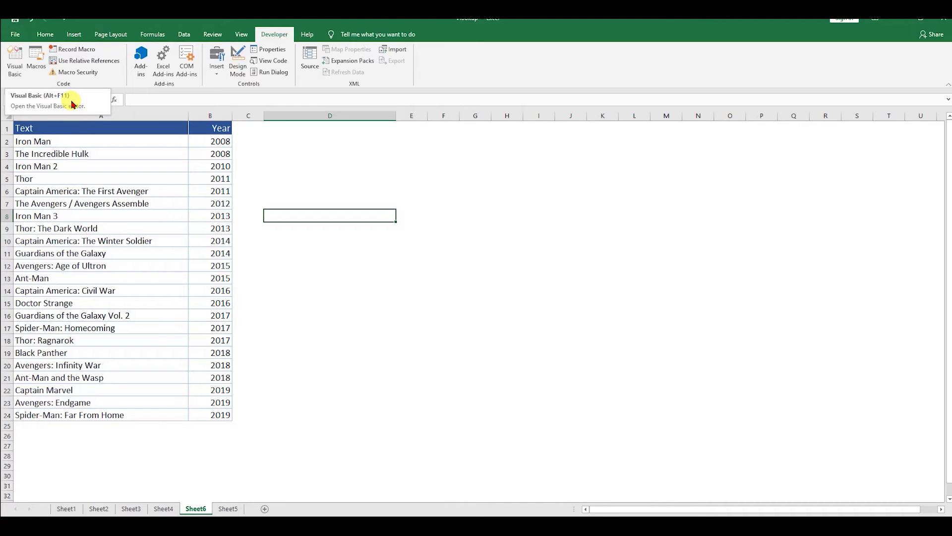
- Open the Format_Cells code in Module1 in the VBA editor with a wider code area
click(15, 62)
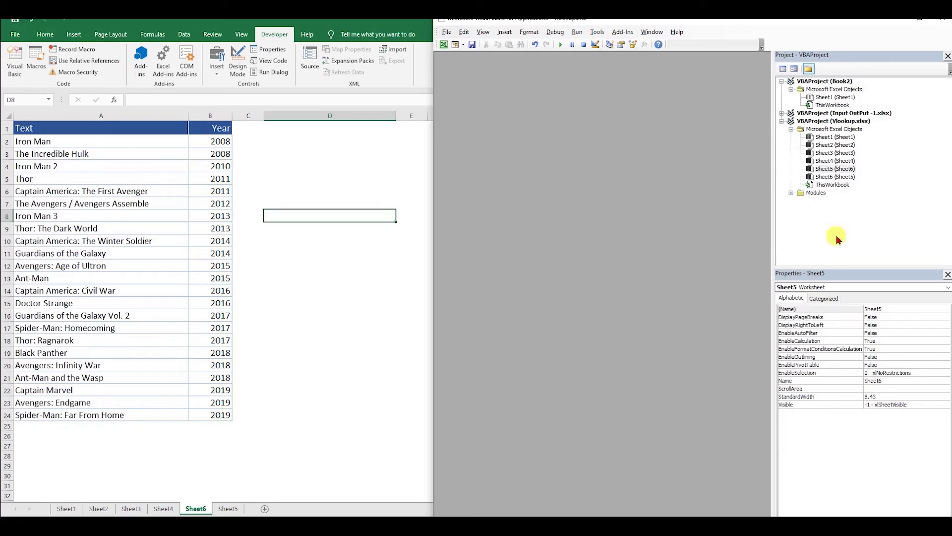
click(792, 193)
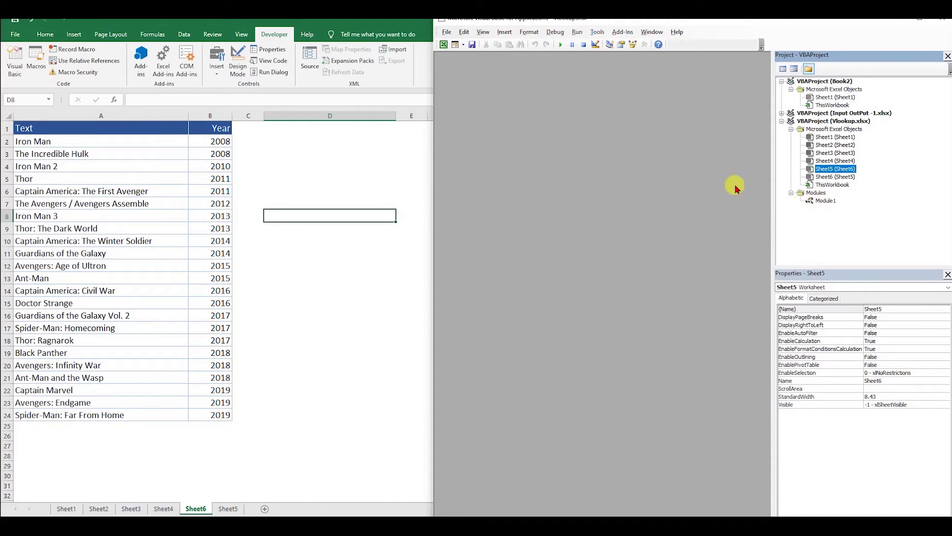
double_click(824, 200)
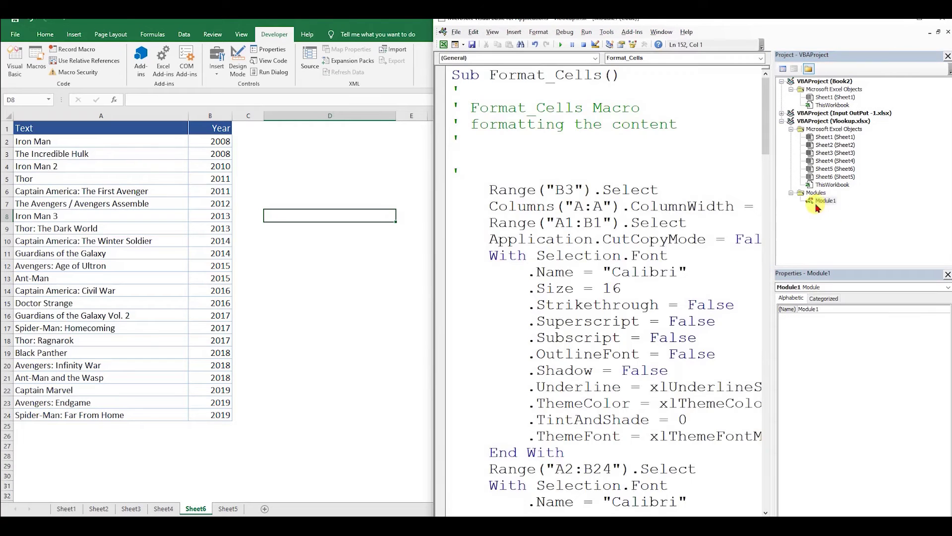
drag(771, 287, 939, 277)
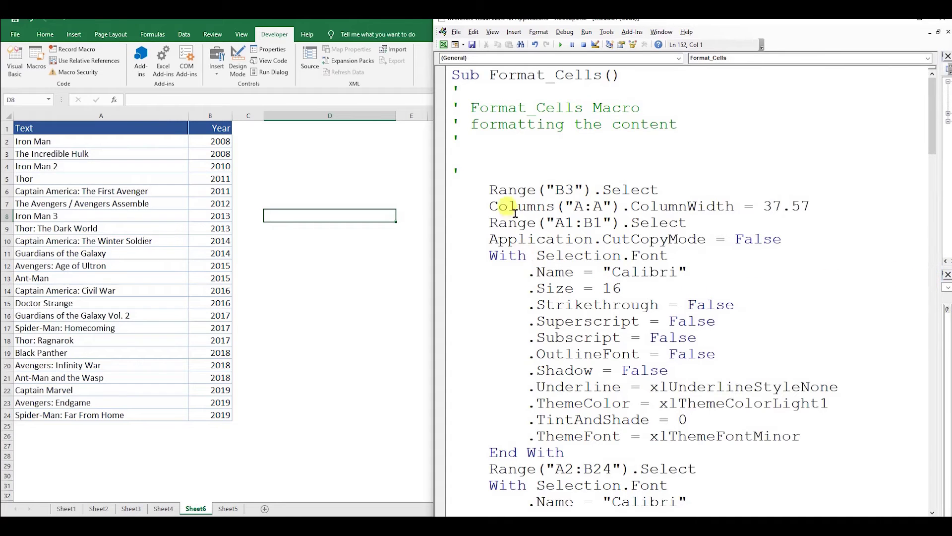
- Scroll through the Format_Cells code down to End Sub and back, then return to Excel
scroll(511, 220, down, 1)
scroll(514, 222, down, 2)
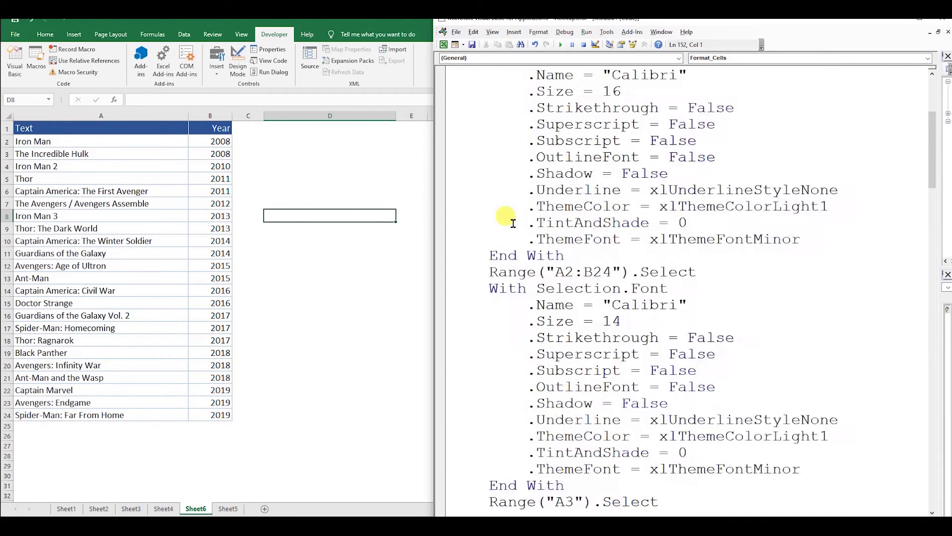
scroll(514, 223, down, 5)
scroll(512, 213, down, 4)
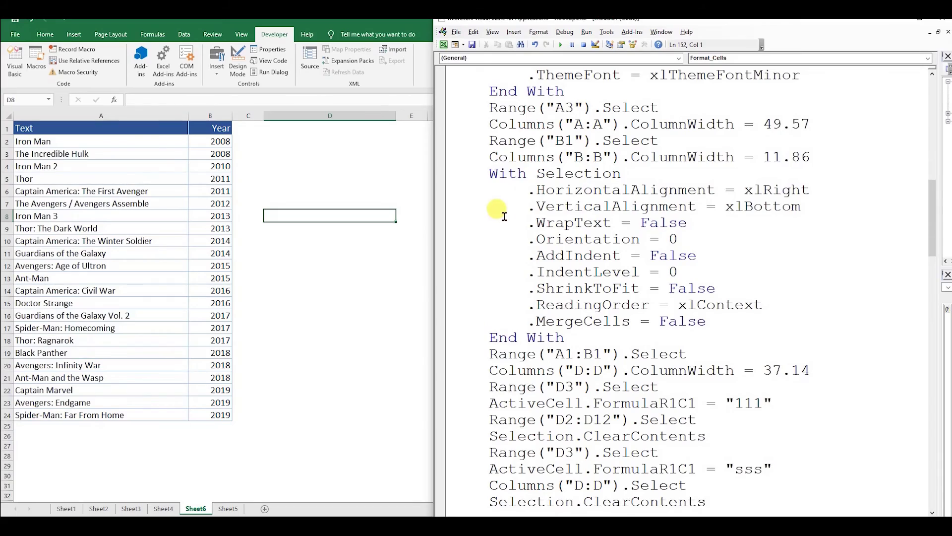
scroll(513, 211, down, 6)
scroll(519, 218, down, 6)
scroll(521, 221, down, 4)
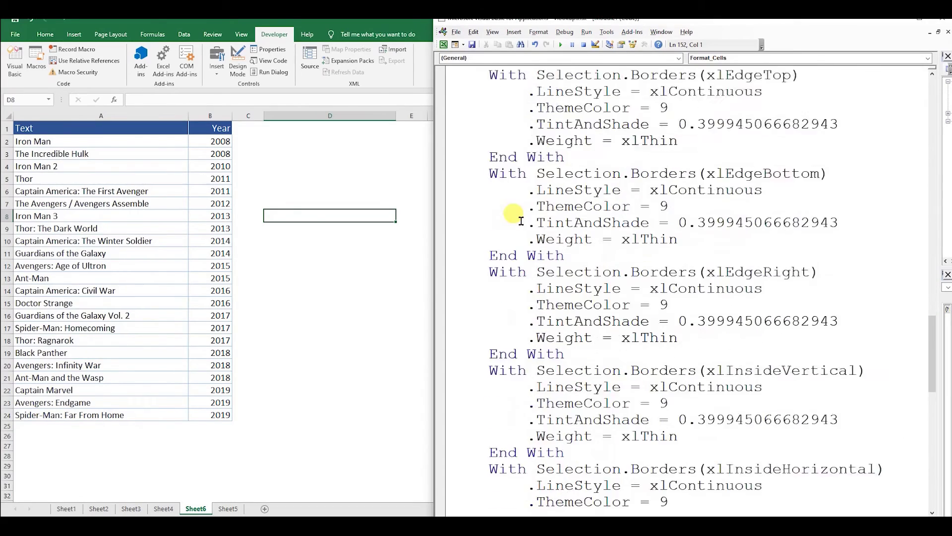
scroll(521, 221, down, 4)
scroll(521, 221, down, 5)
scroll(521, 220, down, 5)
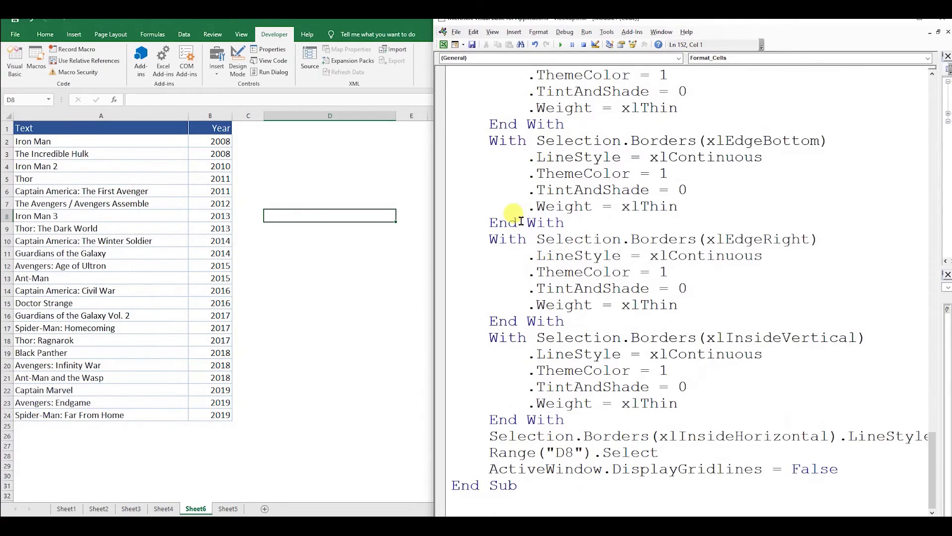
scroll(520, 221, up, 4)
scroll(521, 221, up, 5)
scroll(520, 220, up, 5)
scroll(521, 221, up, 6)
scroll(521, 221, up, 11)
scroll(521, 221, up, 1)
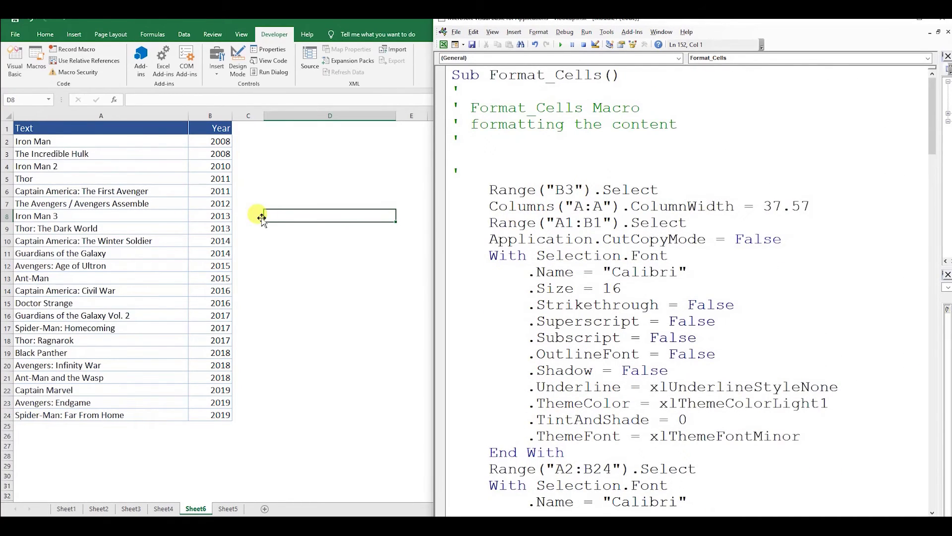
click(272, 264)
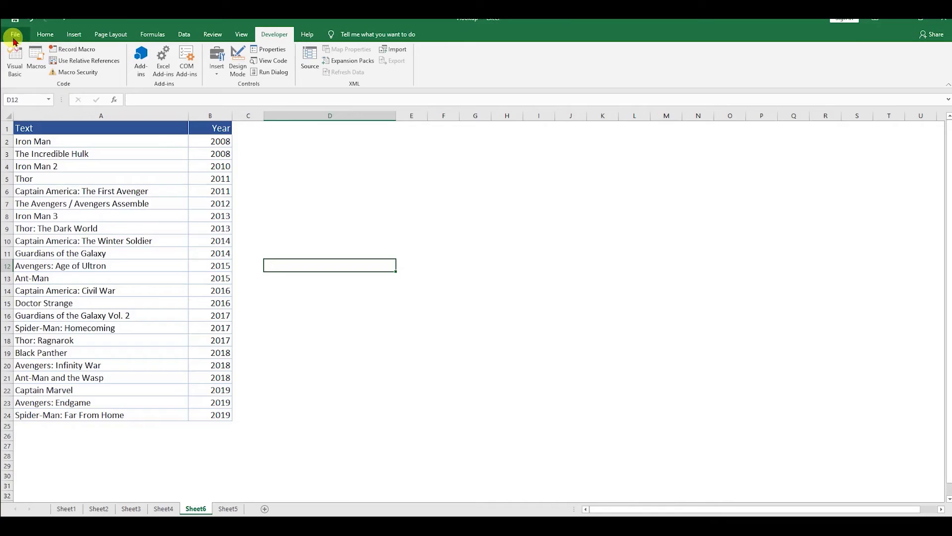
- Save Vlookup as an Excel Macro-Enabled Workbook instead of a macro-free workbook
click(14, 36)
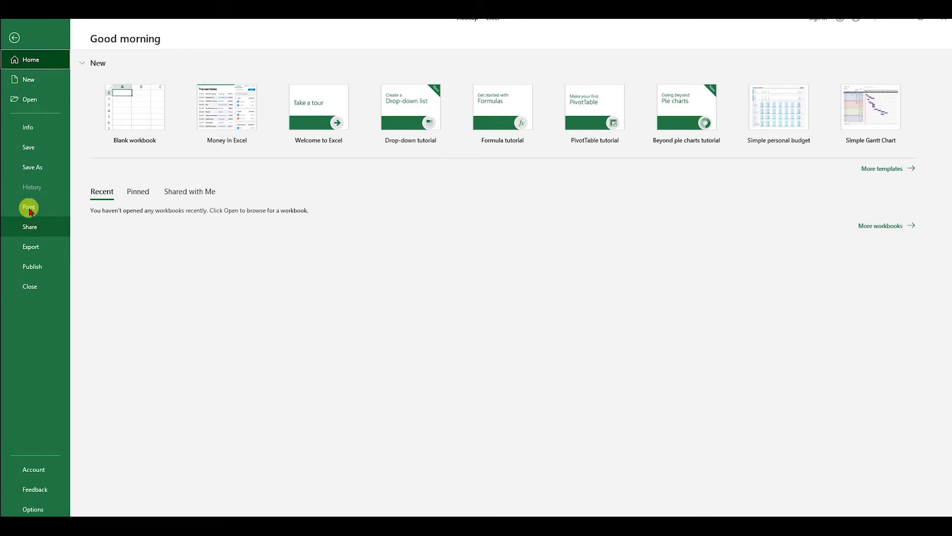
click(28, 147)
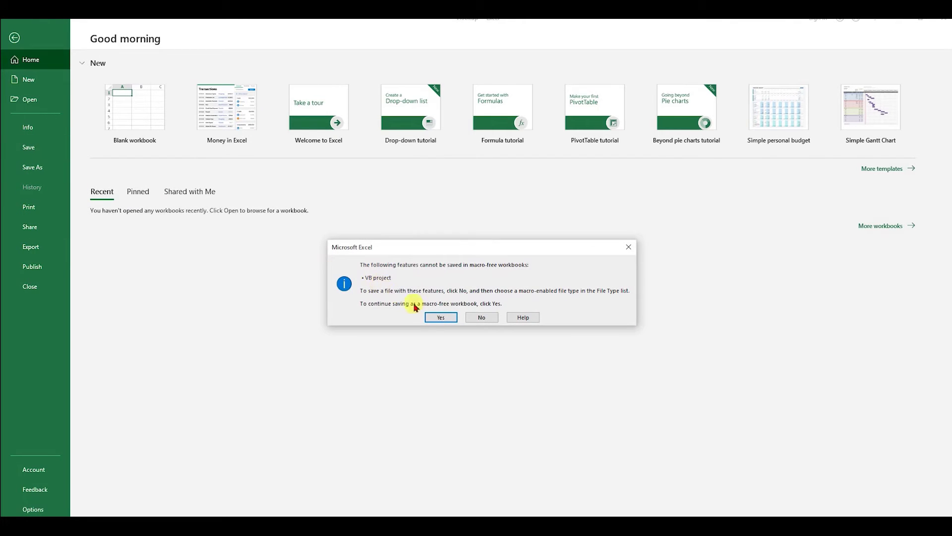
click(446, 321)
click(482, 317)
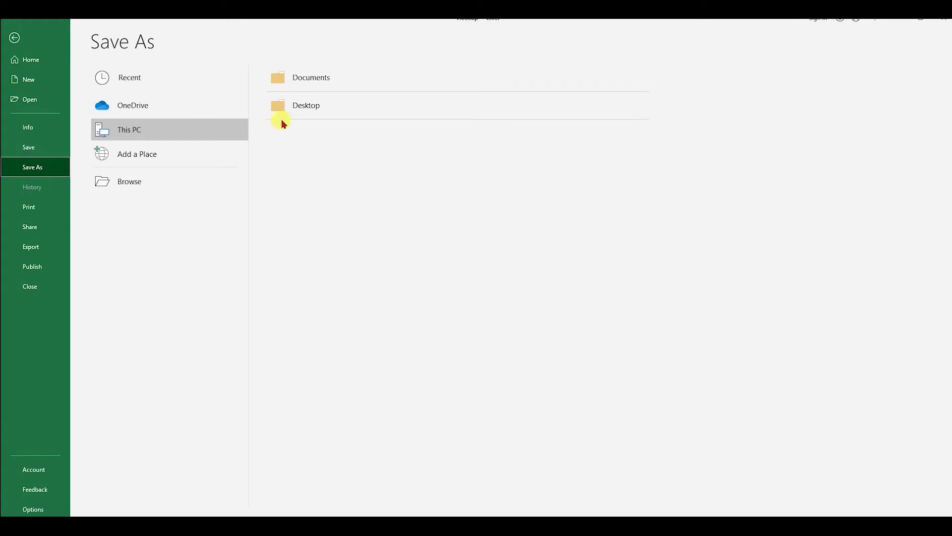
click(294, 116)
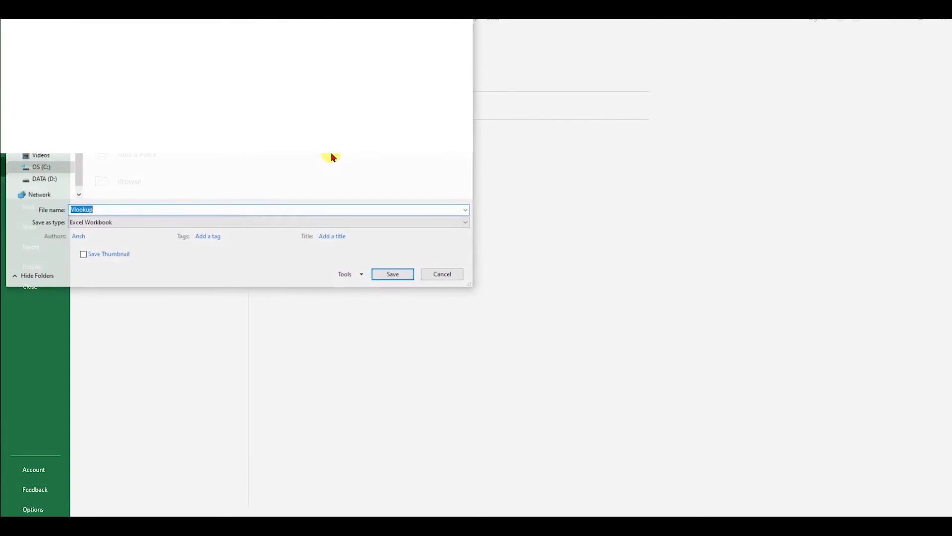
click(183, 226)
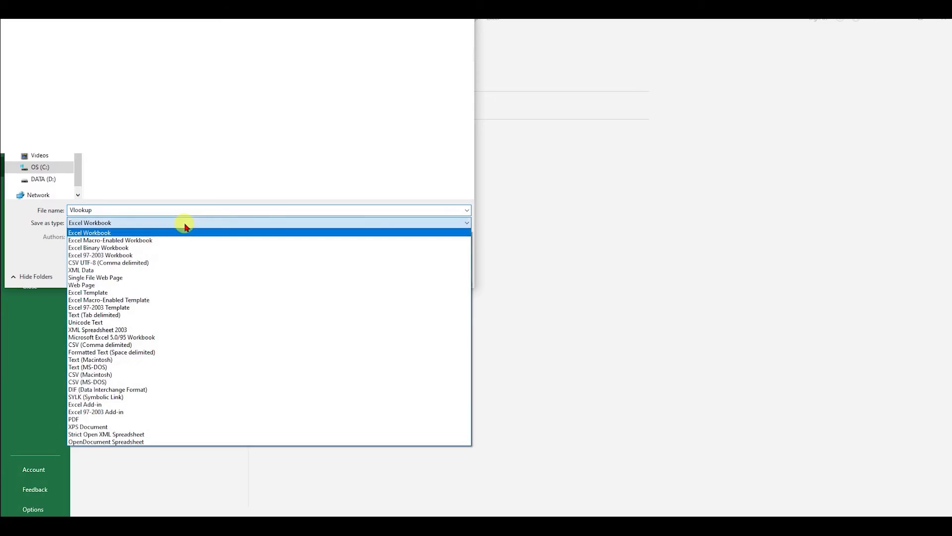
click(161, 245)
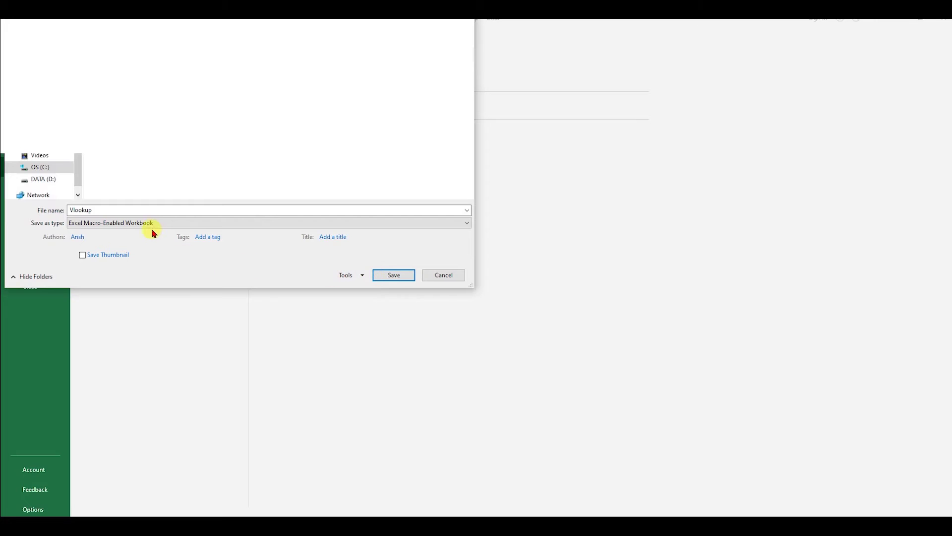
click(395, 277)
click(393, 277)
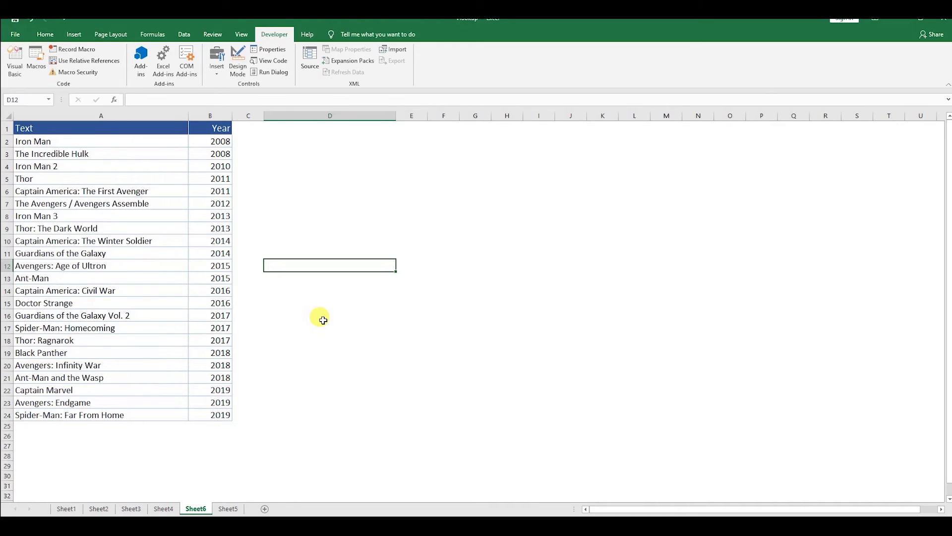
- Copy columns A to C of the movie table and paste them into a new Sheet7
click(17, 60)
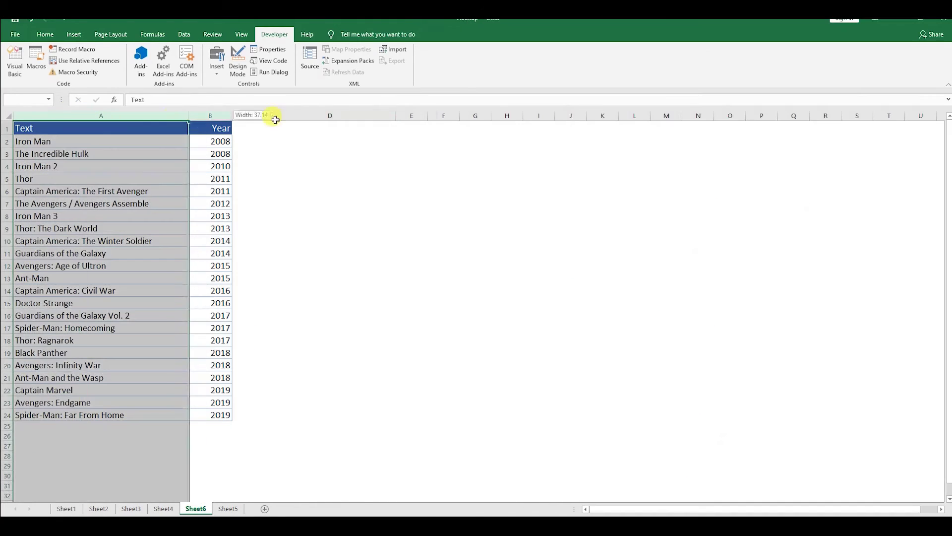
drag(84, 119, 248, 119)
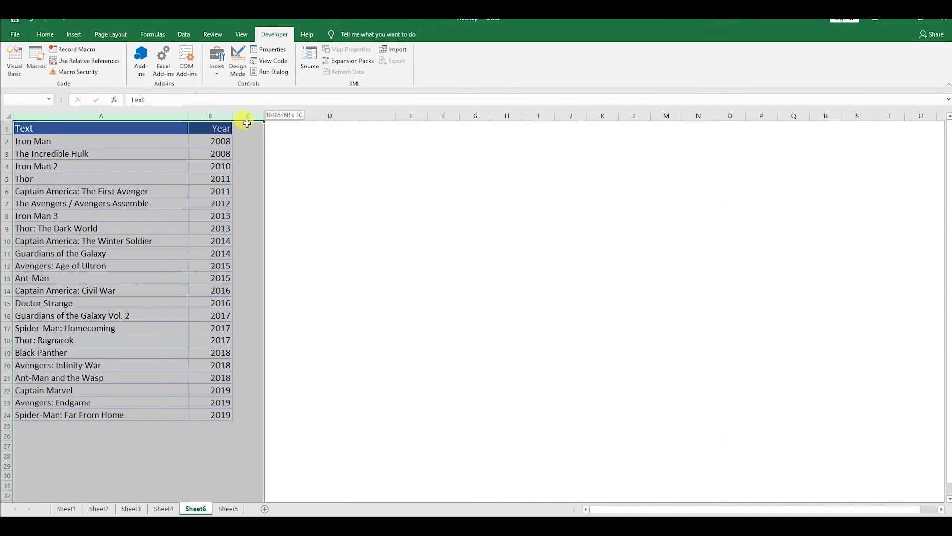
right_click(194, 158)
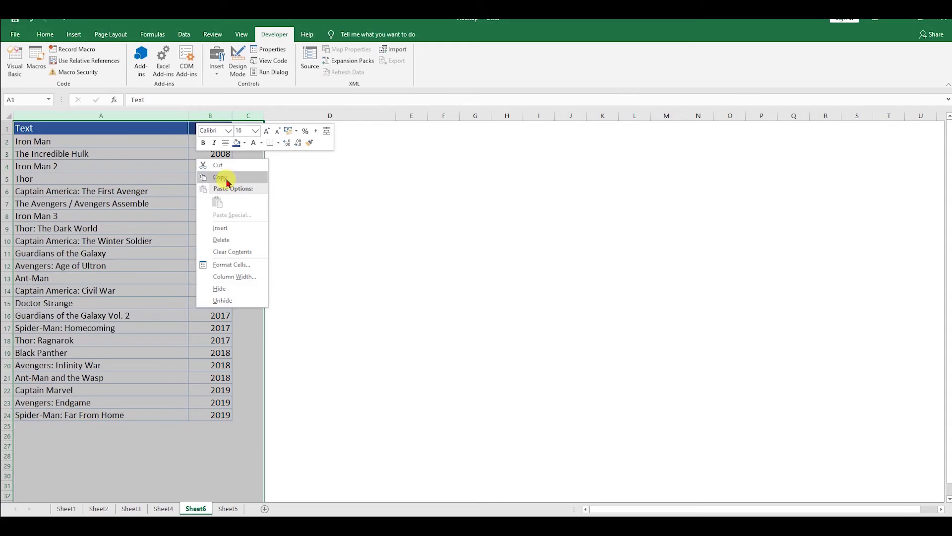
click(221, 178)
click(264, 509)
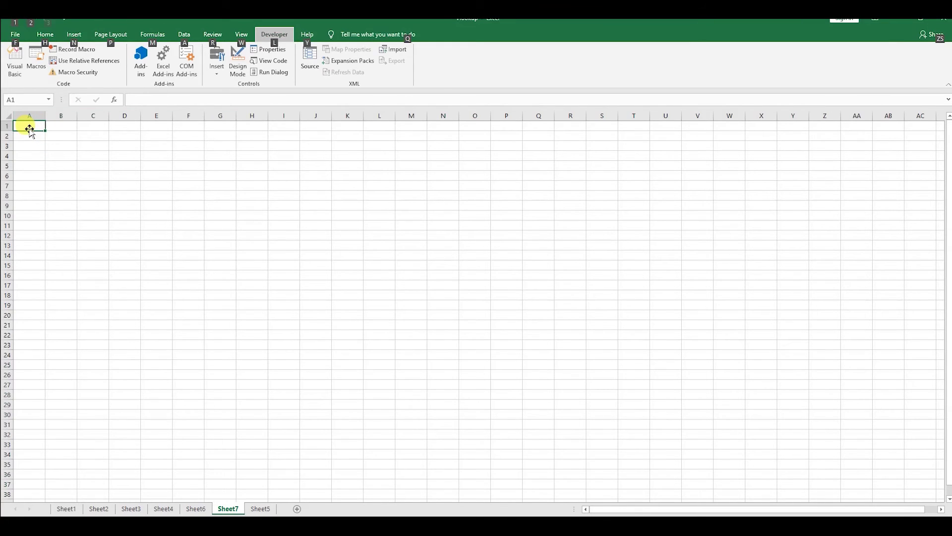
key(ctrl+v)
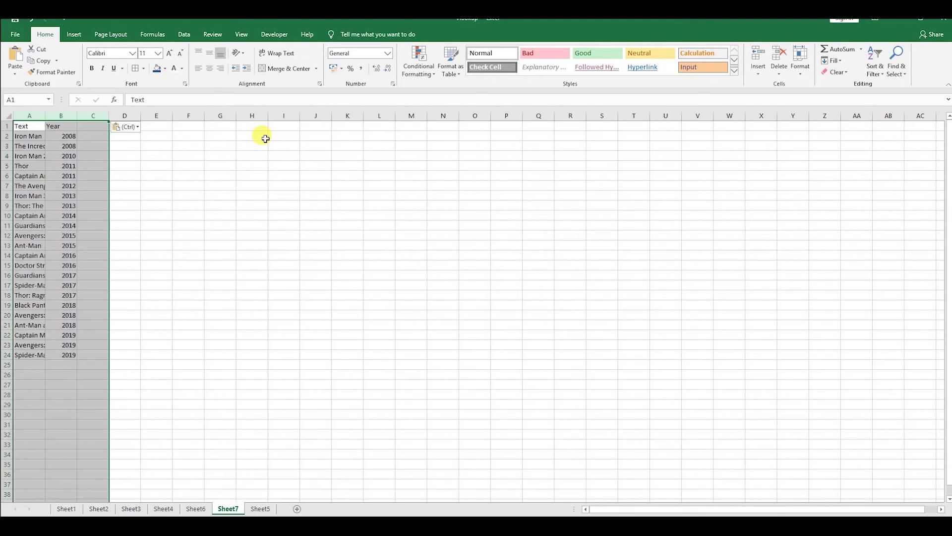
- Run the Format_Cells macro from the VBA editor on Sheet7's pasted movie list
click(274, 34)
click(19, 57)
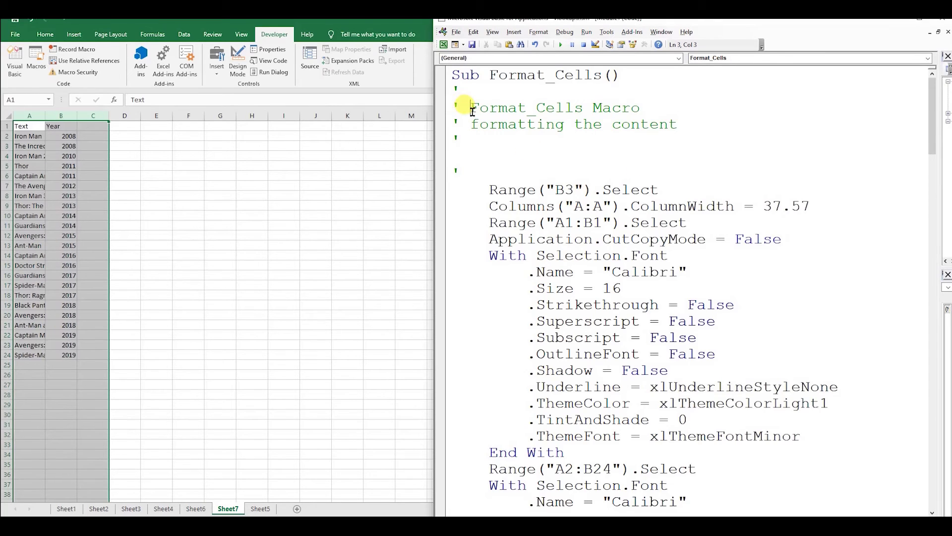
drag(472, 110, 694, 124)
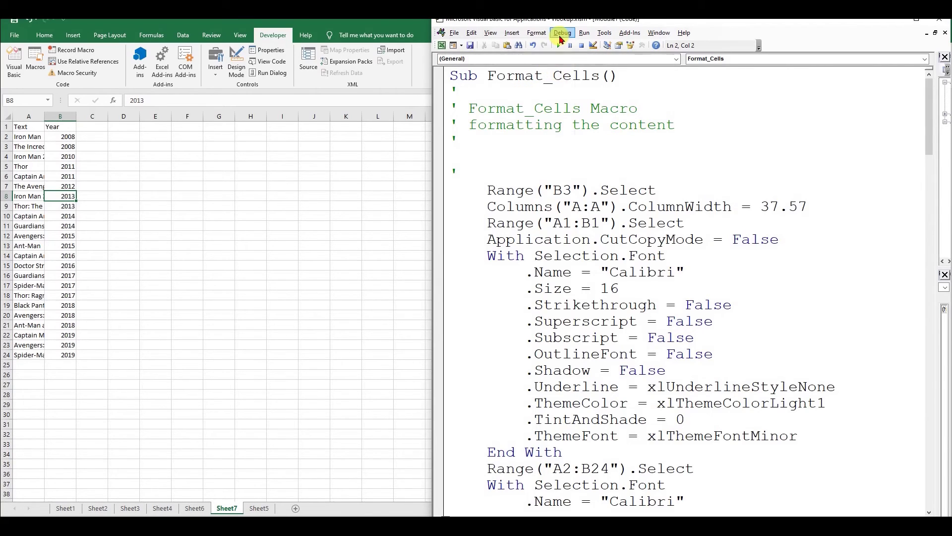
click(562, 33)
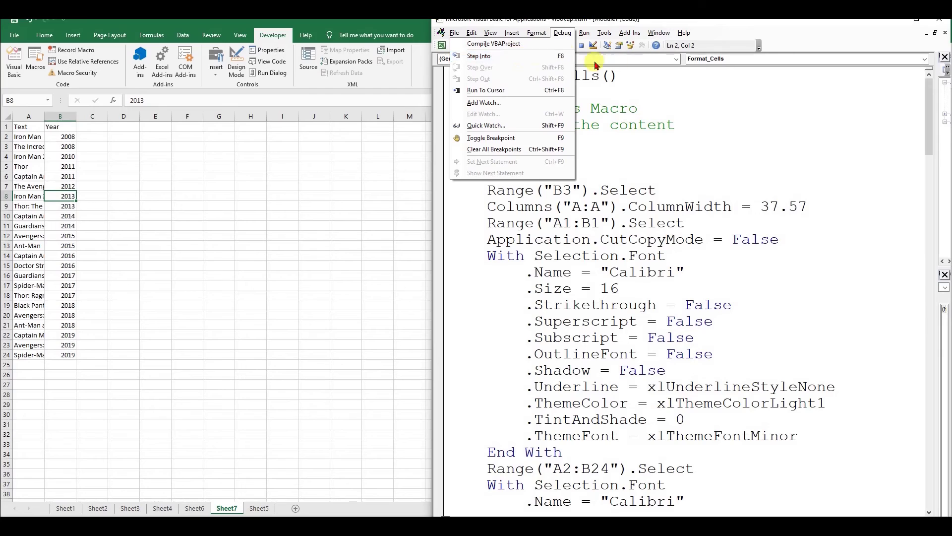
click(650, 107)
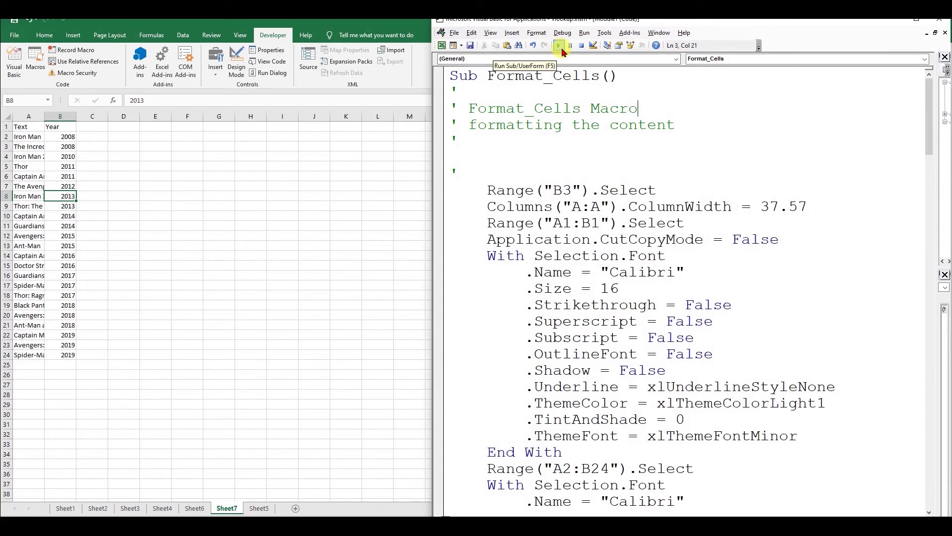
click(664, 168)
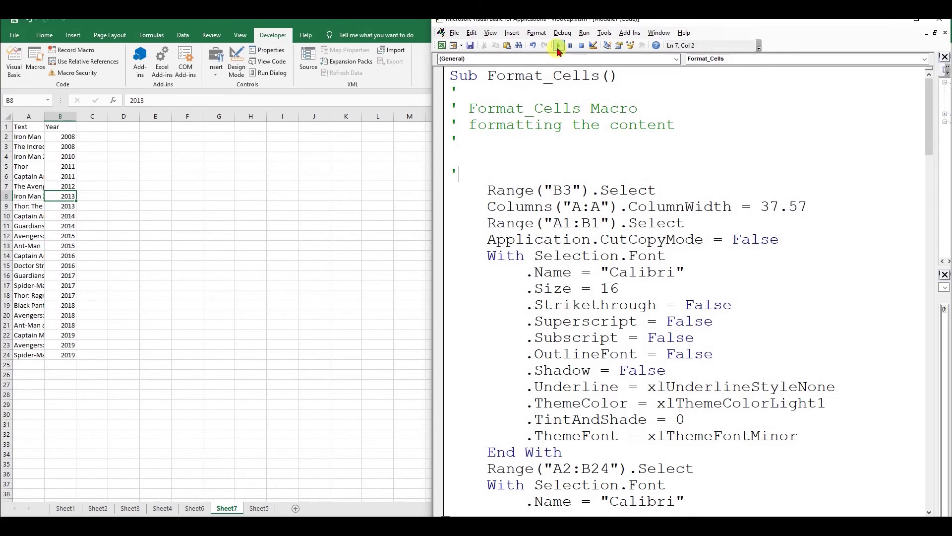
click(558, 46)
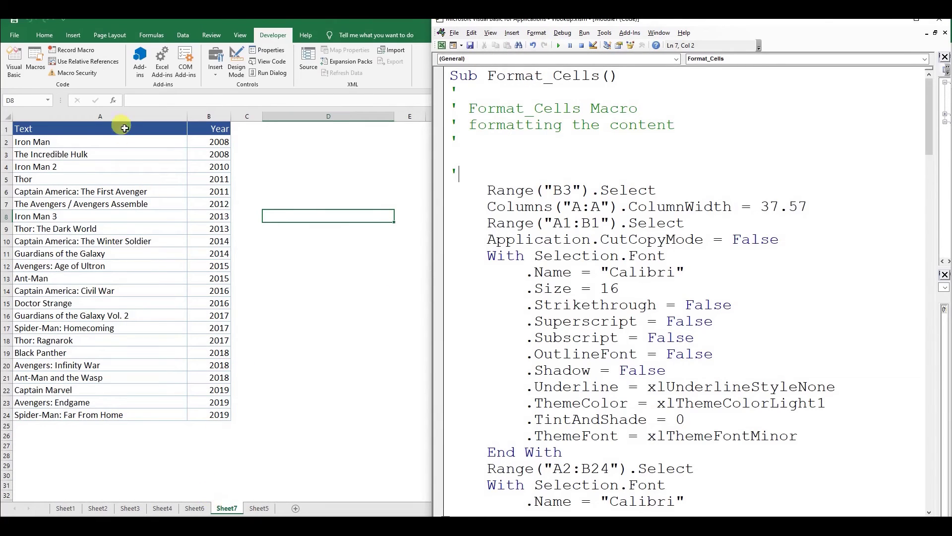
- Copy the Text and Year columns into a new Sheet8
drag(124, 116, 205, 115)
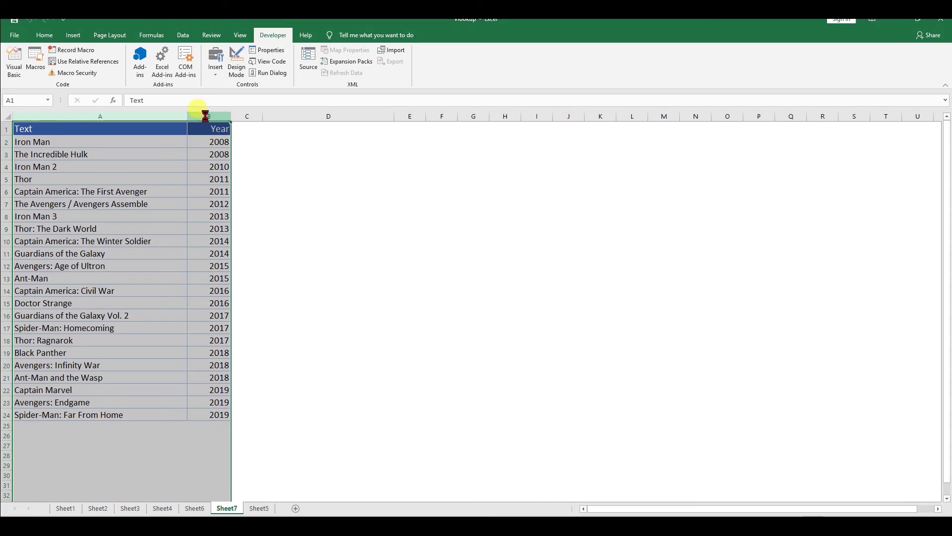
key(ctrl+c)
click(296, 507)
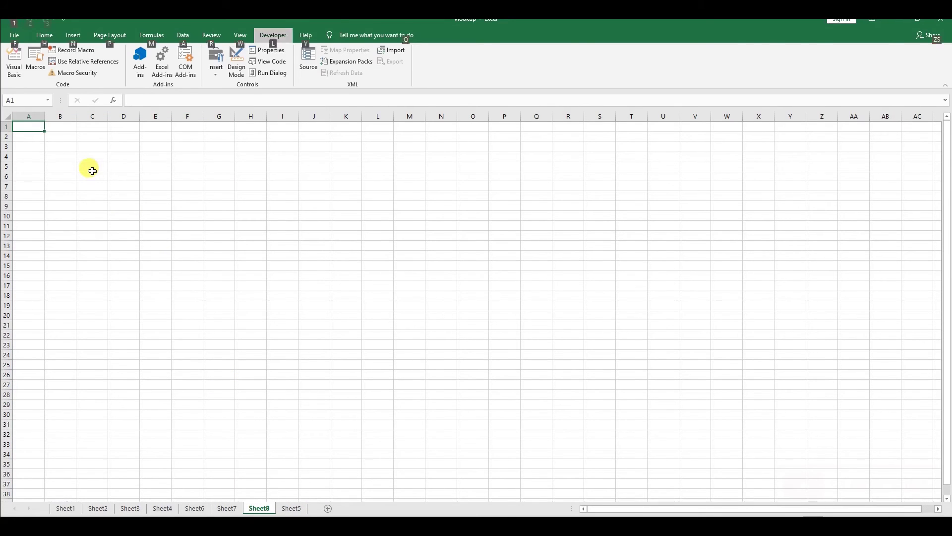
key(ctrl+v)
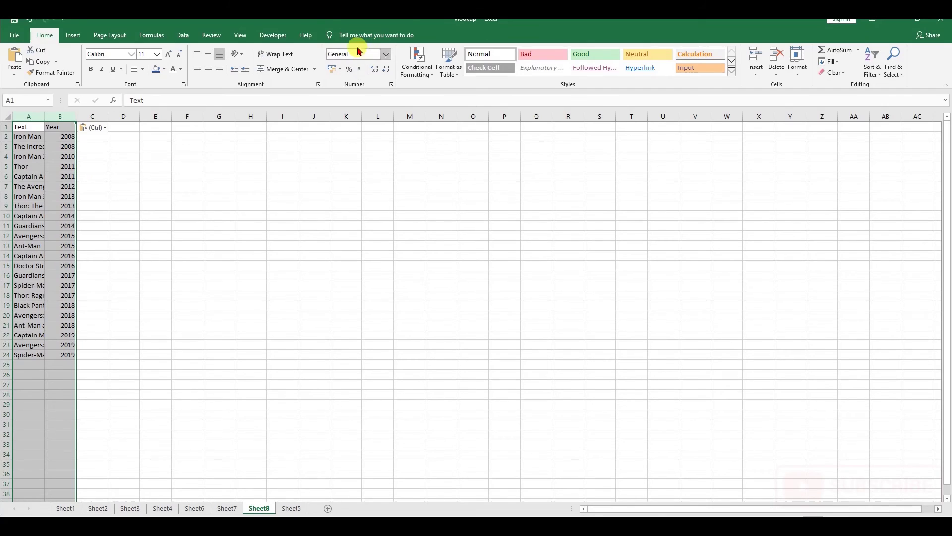
- Reopen the Visual Basic editor with the cursor inside the Format_Cells macro
click(270, 35)
click(20, 74)
click(688, 193)
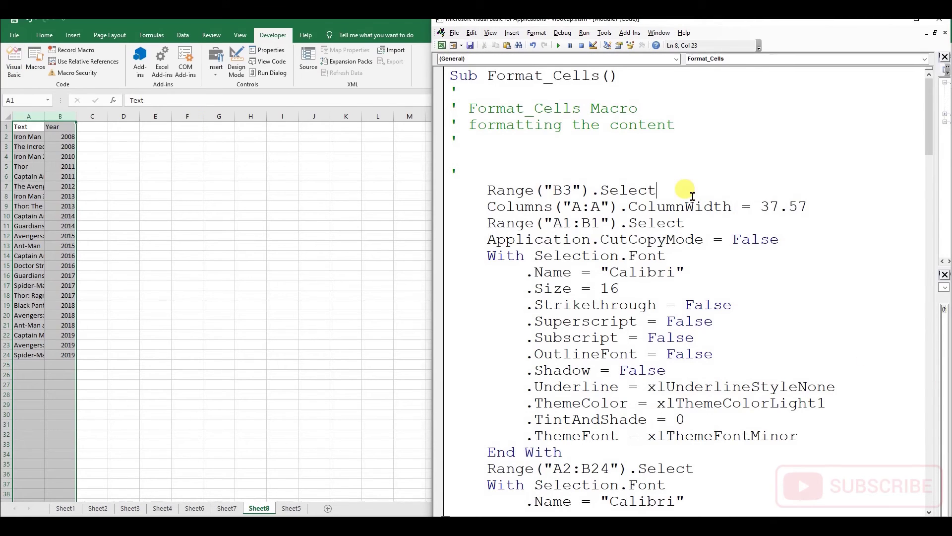
- Step through Format_Cells to widen column A, set header font 16 and A2:B24 font 14
key(F8)
key(F8)
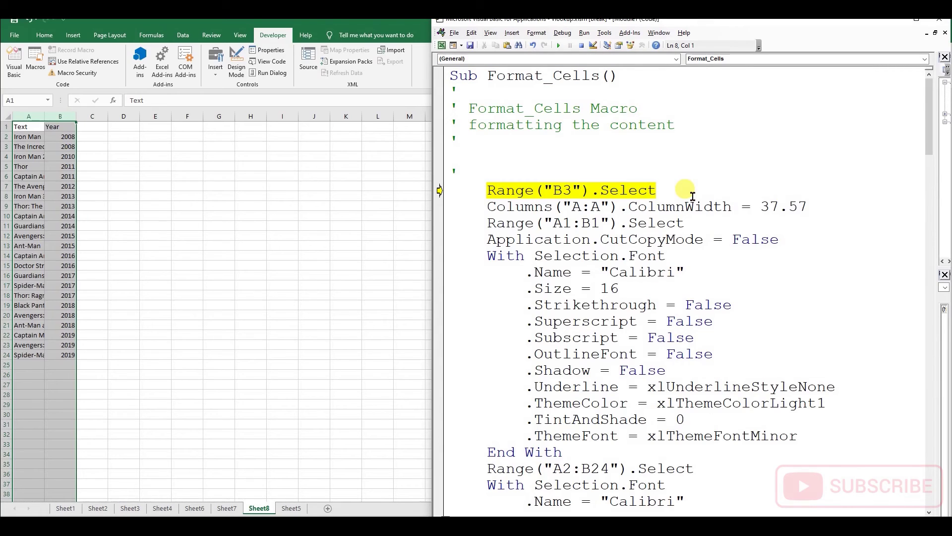
key(F8)
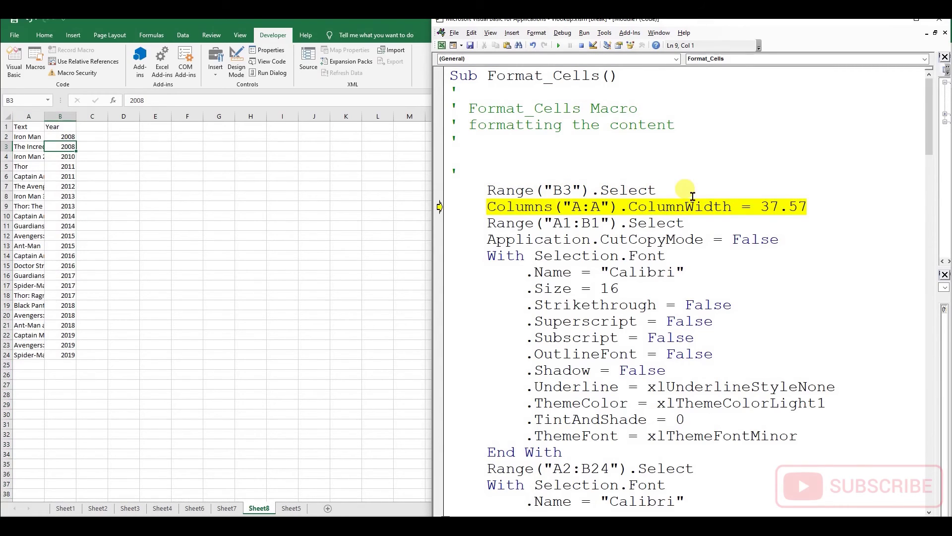
key(F8)
key(F8)
key(F8)
key(F8)
key(F8)
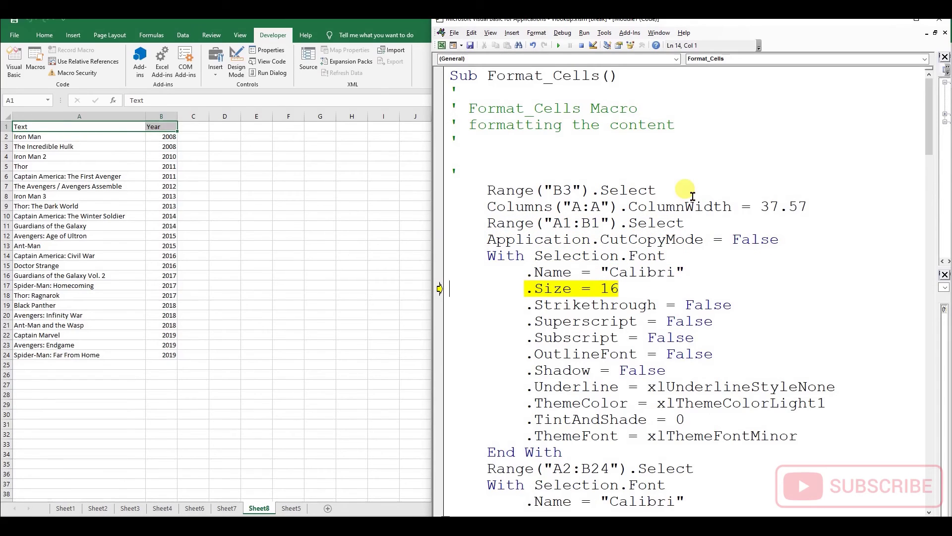
key(F8)
key(F8)
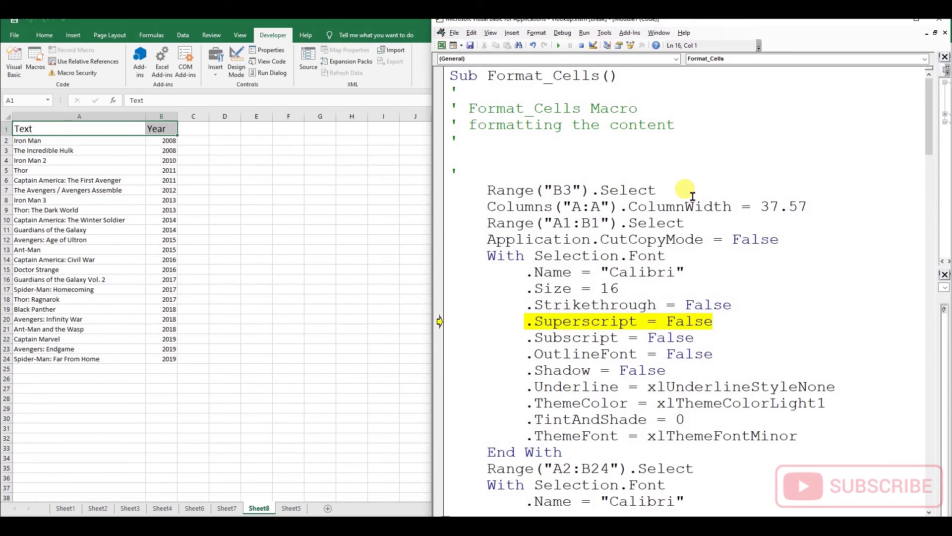
key(F8)
key(F8)
key(F8)
key(F8)
key(F8)
key(F8)
key(F8)
key(F8)
key(F8)
key(F8)
key(F8)
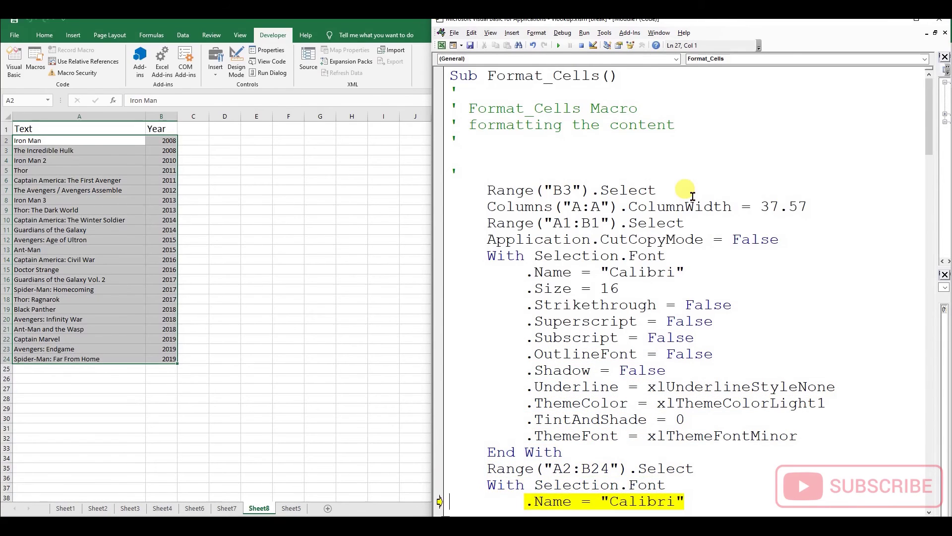
key(F8)
key(F8)
key(F8)
key(F8)
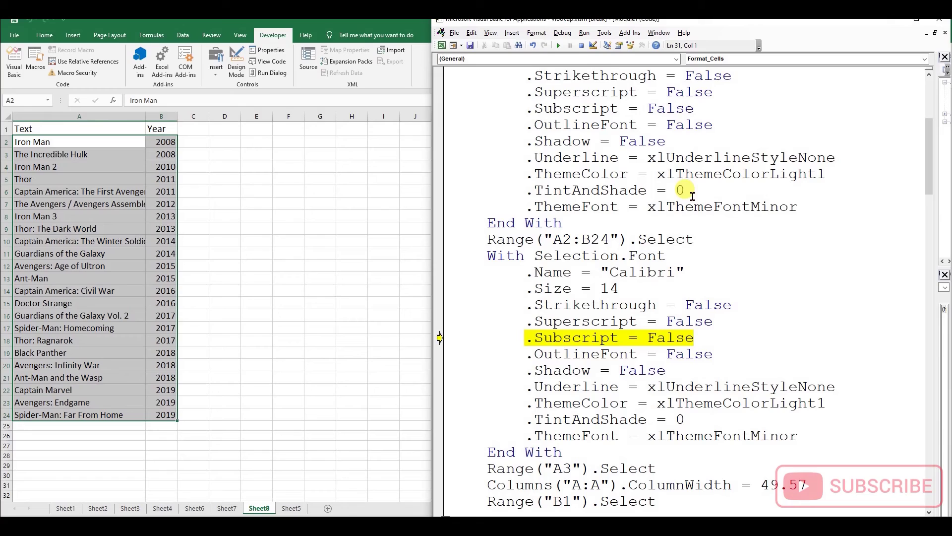
key(F8)
key(F8)
key(F8)
key(F8)
key(F8)
key(F8)
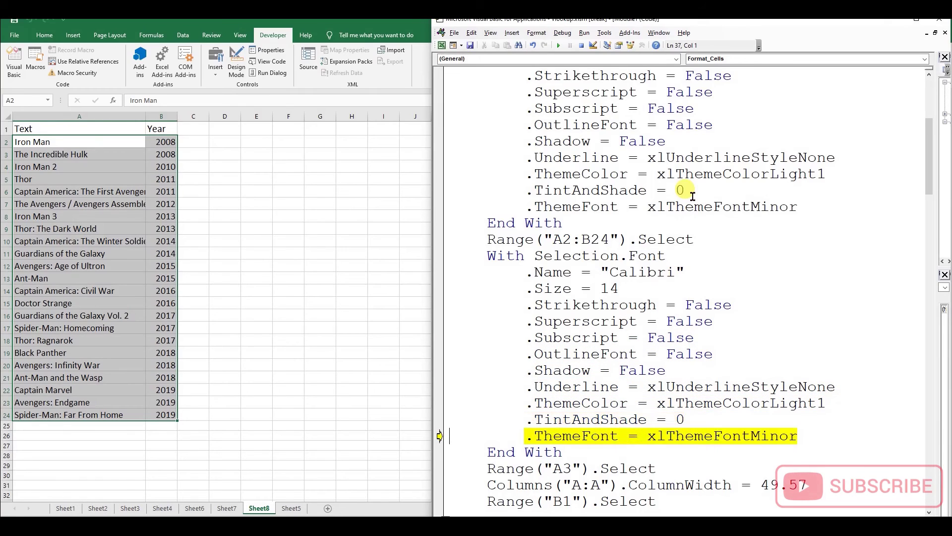
key(F8)
key(F8)
key(F8)
- Keep stepping to widen column A further, fill header A1:B1 blue, and add left/top data borders
key(F8)
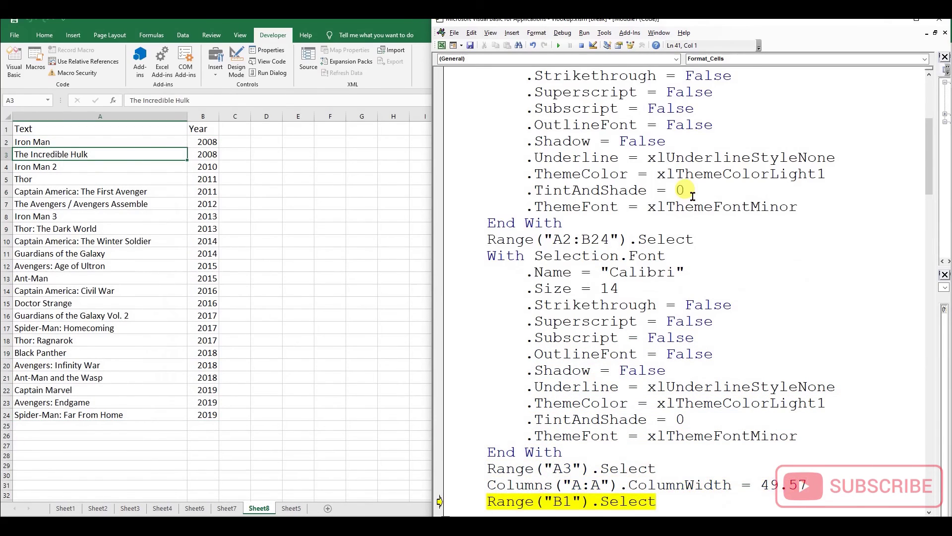
key(F8)
key(F8)
key(F8)
key(F8)
key(F8)
key(F8)
key(F8)
key(F8)
key(F8)
key(F8)
key(F8)
key(F8)
key(F8)
key(F8)
key(F8)
key(F8)
key(F8)
key(F8)
key(F8)
key(F8)
key(F8)
key(F8)
key(F8)
key(F8)
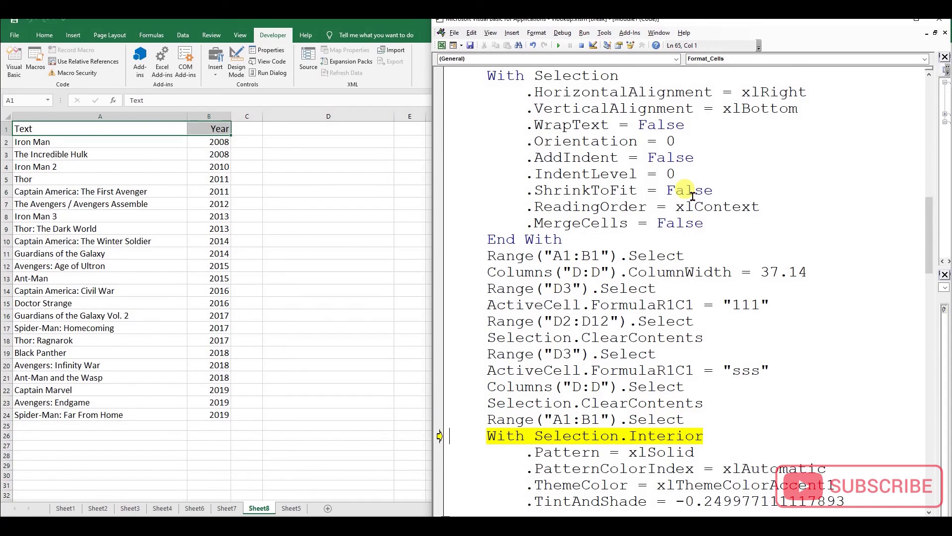
key(F8)
key(F8)
key(F8)
key(F8)
key(F8)
key(F8)
key(F8)
key(F8)
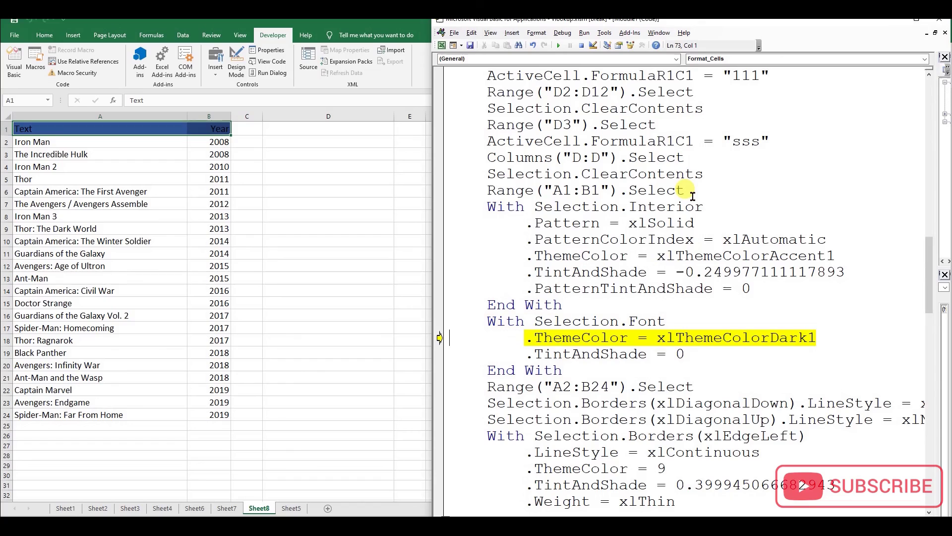
key(F8)
key(F8)
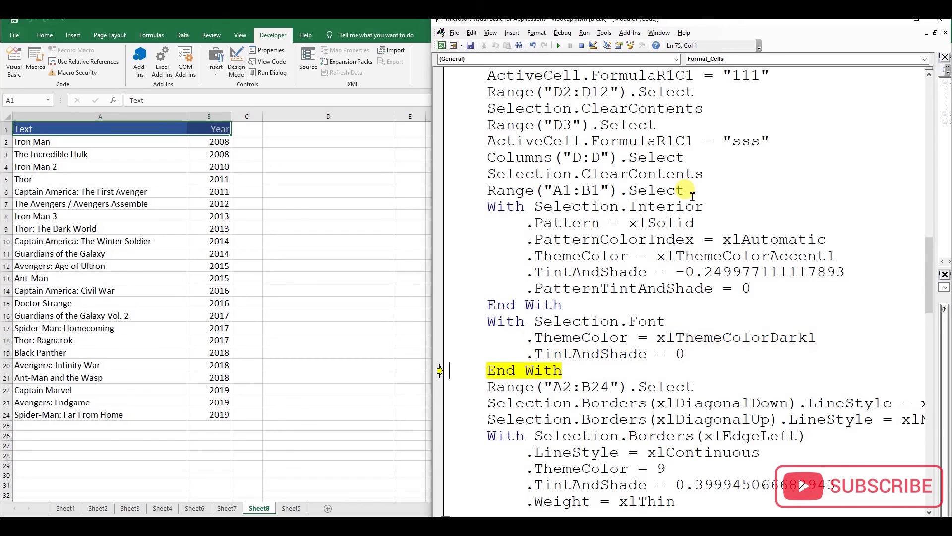
key(F8)
key(F8)
key(F8)
key(F8)
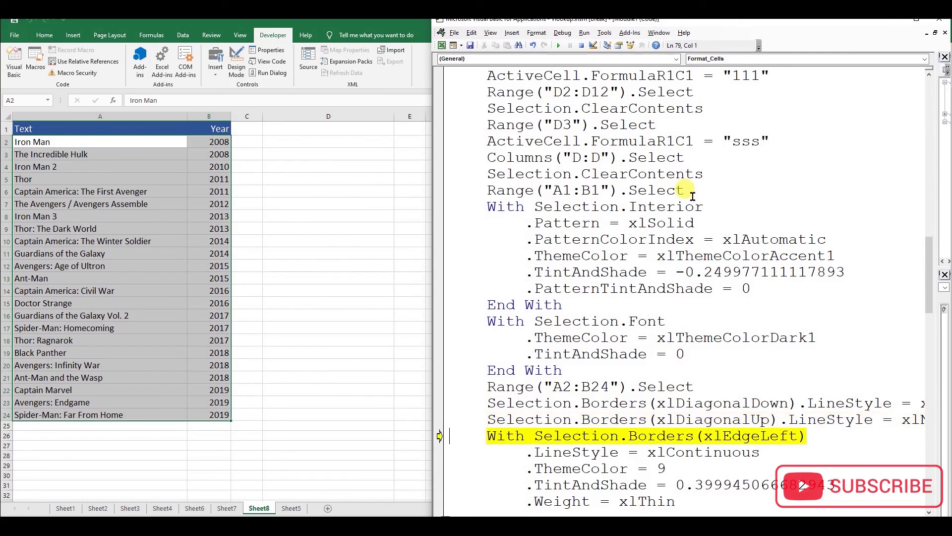
key(F8)
key(F8)
key(F8)
key(F8)
key(F8)
key(F8)
key(F8)
key(F8)
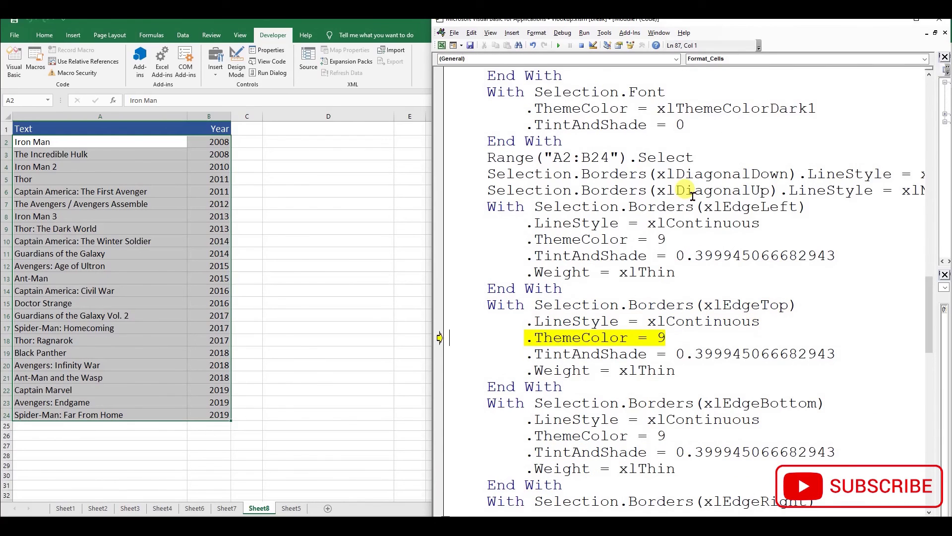
key(F8)
key(F8)
key(F8)
key(F8)
key(F8)
key(F8)
key(F8)
key(F8)
key(F8)
key(F8)
key(F8)
key(F8)
key(F8)
key(F8)
key(F8)
key(F8)
key(F8)
key(F8)
key(F8)
key(F8)
key(F8)
- Step through the inside data borders and the header's left, top and bottom borders to the end
key(F8)
key(F8)
key(F8)
key(F8)
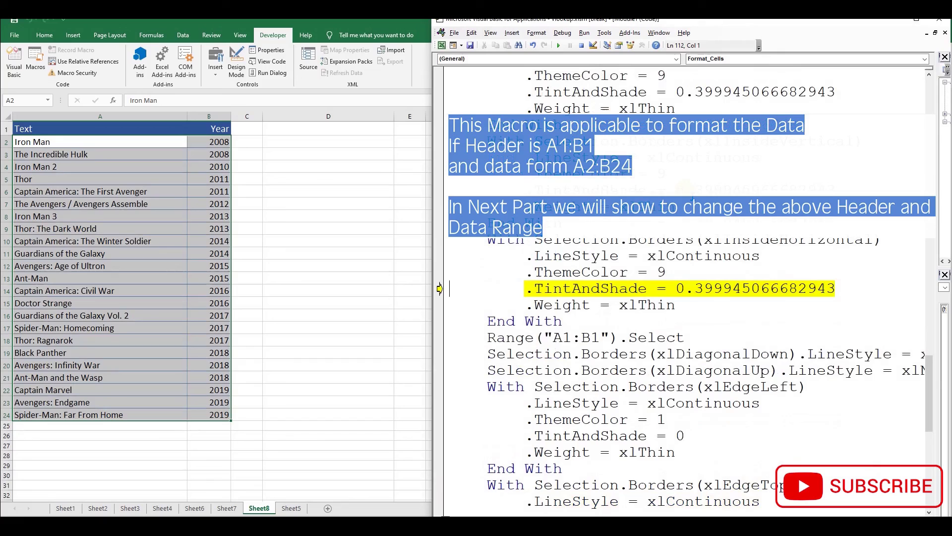
key(F8)
key(F8)
key(F8)
key(F8)
key(F8)
key(F8)
key(F8)
key(F8)
key(F8)
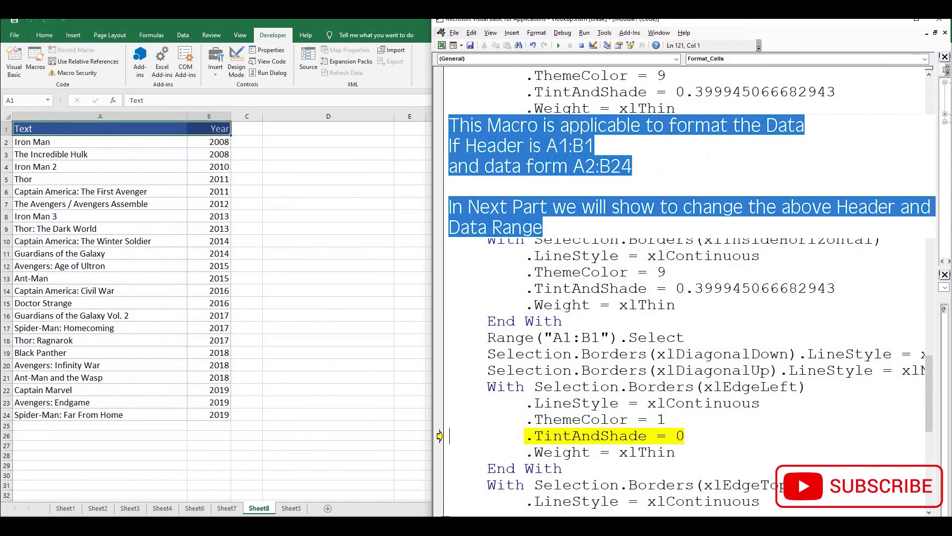
key(F8)
key(F8)
key(F8)
key(F8)
key(F8)
key(F8)
key(F8)
key(F8)
key(F8)
key(F8)
key(F8)
key(F8)
key(F8)
key(F8)
key(F8)
key(F8)
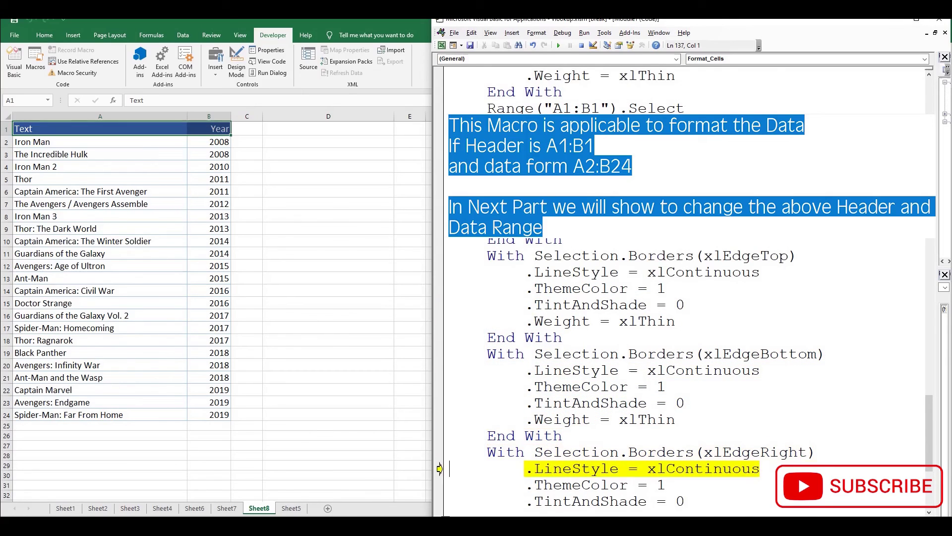
key(F8)
key(F8)
key(F8)
key(F8)
key(F8)
key(F8)
key(F8)
key(F8)
key(F8)
key(F8)
key(F8)
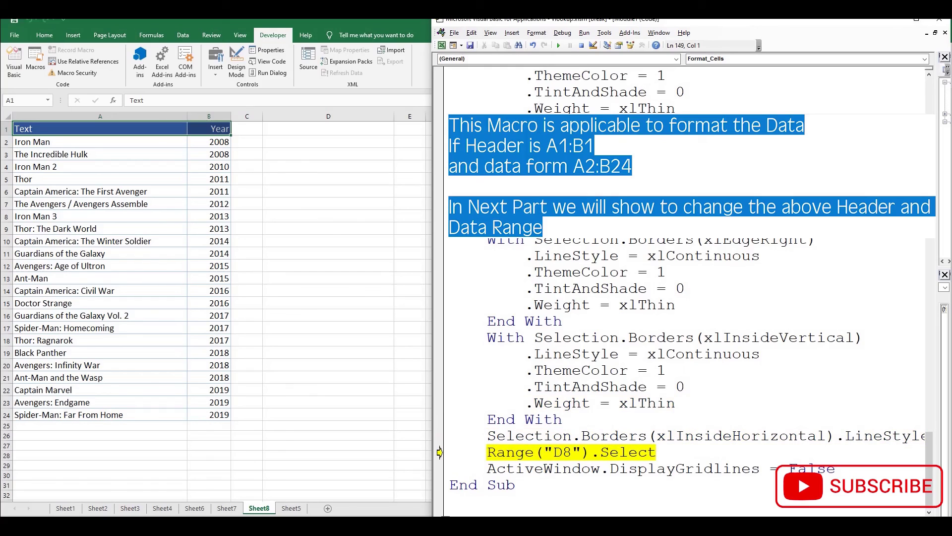
key(F8)
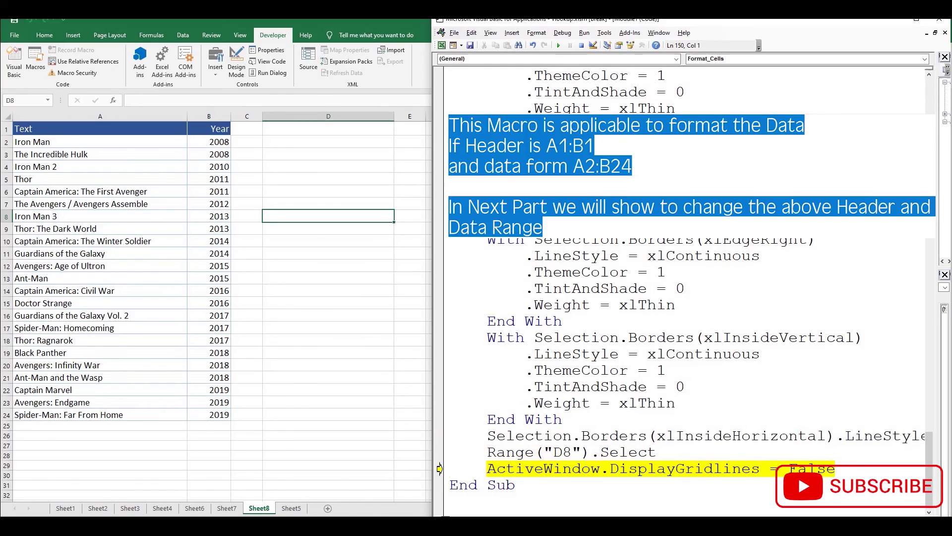
key(F8)
key(F8)
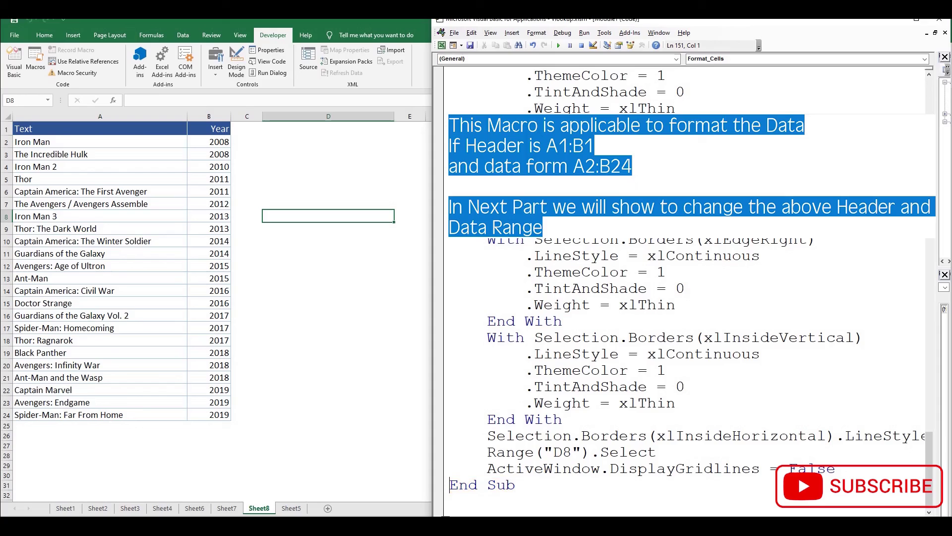